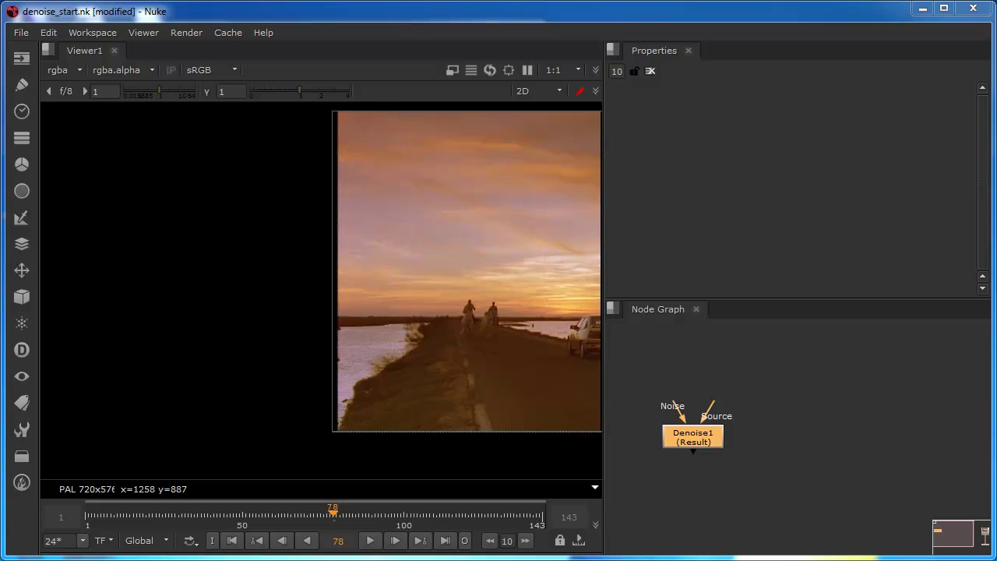
- Frame the sunset footage in the viewer and bring Read1 and Viewer1 into the node graph
middle_click_drag(469, 269, 320, 279)
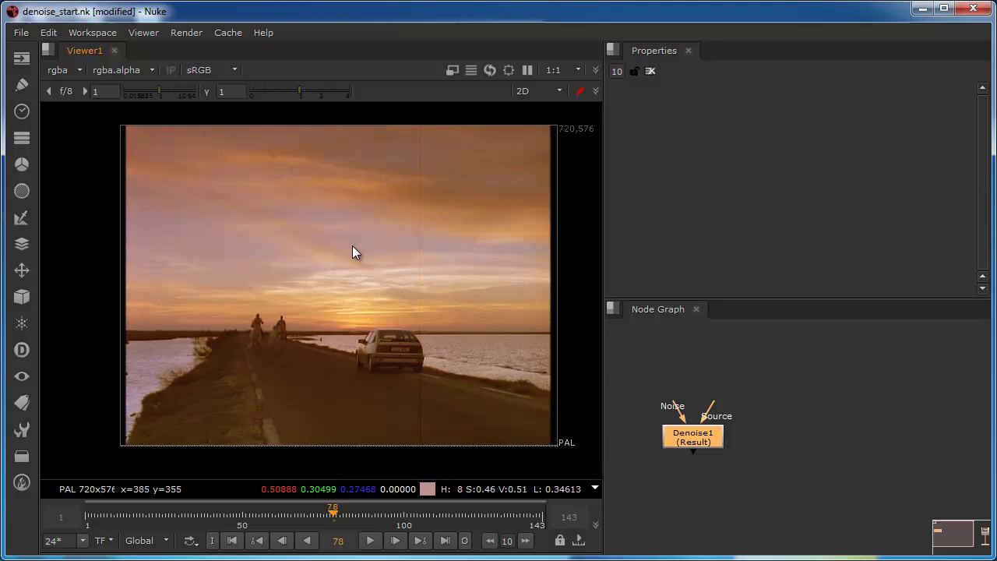
scroll(304, 241, "up", 1)
scroll(304, 240, "down", 1)
scroll(314, 260, "up", 4)
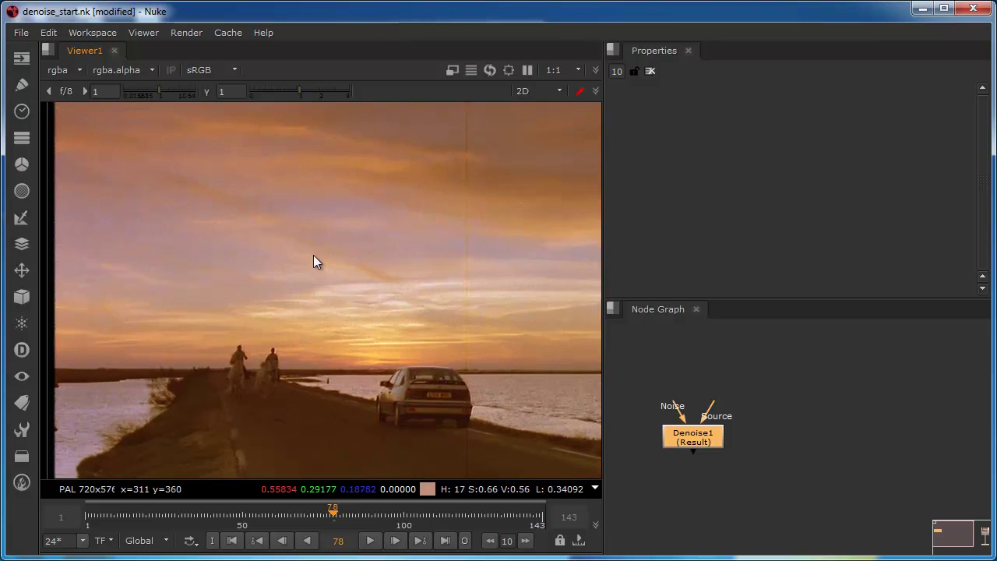
scroll(340, 287, "down", 2)
scroll(341, 280, "down", 2)
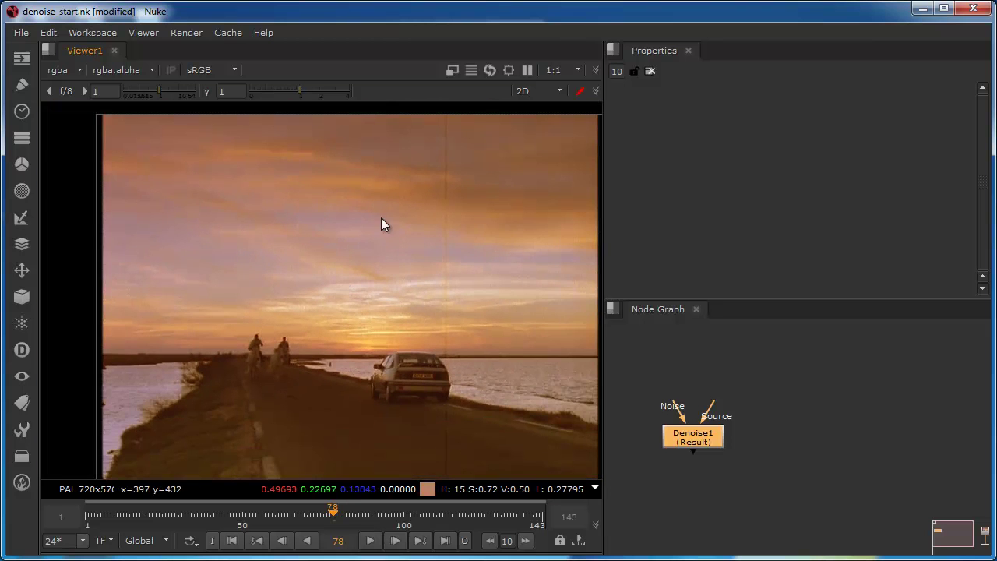
scroll(413, 436, "up", 1)
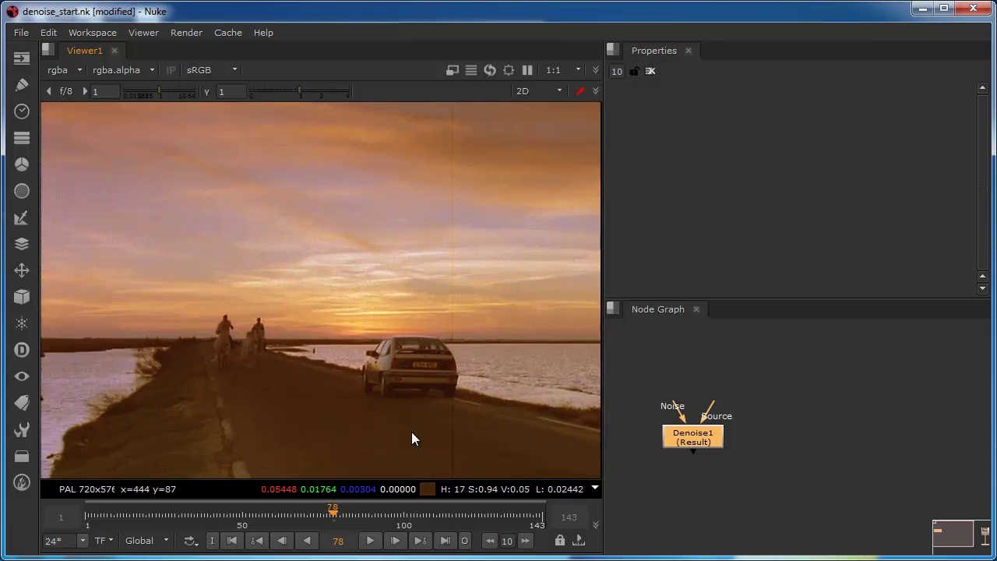
scroll(410, 428, "down", 2)
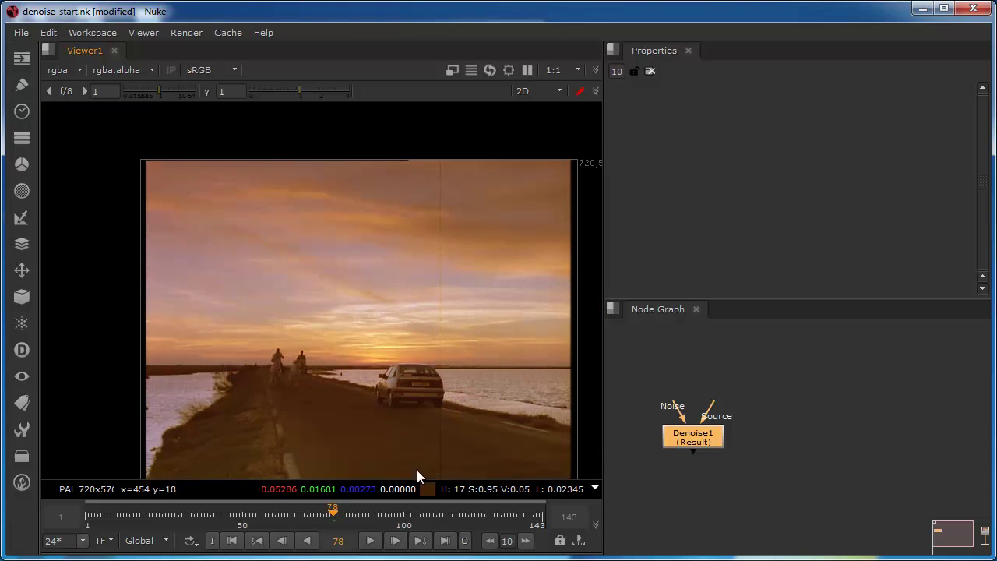
scroll(250, 375, "up", 1)
scroll(362, 337, "down", 1)
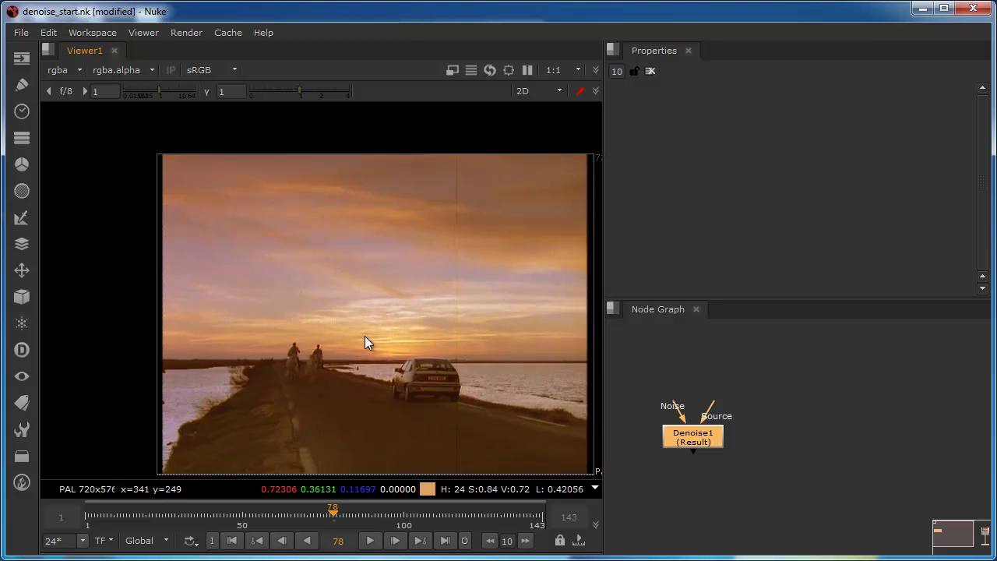
middle_click_drag(406, 340, 339, 312)
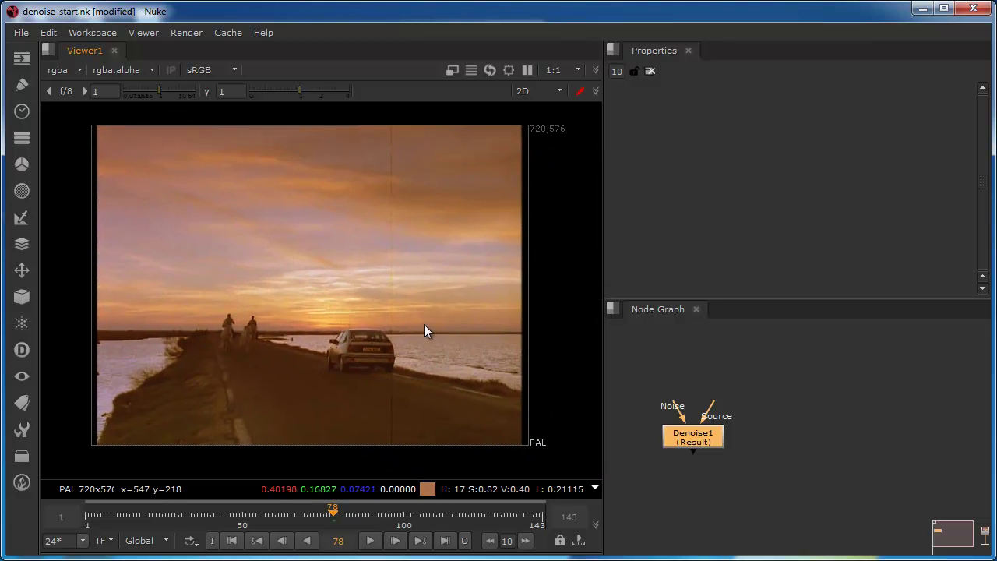
middle_click_drag(834, 451, 601, 428)
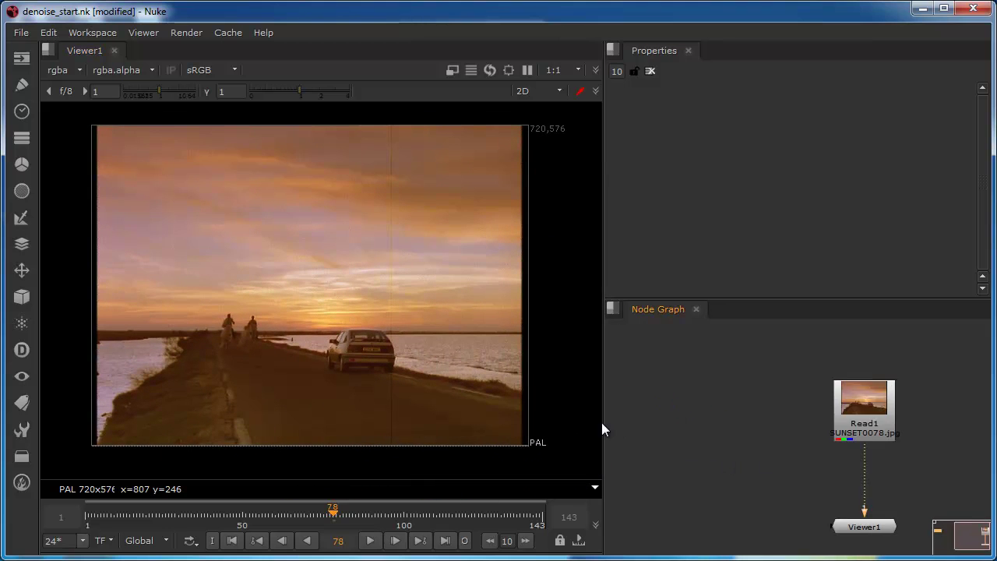
middle_click_drag(808, 449, 752, 440)
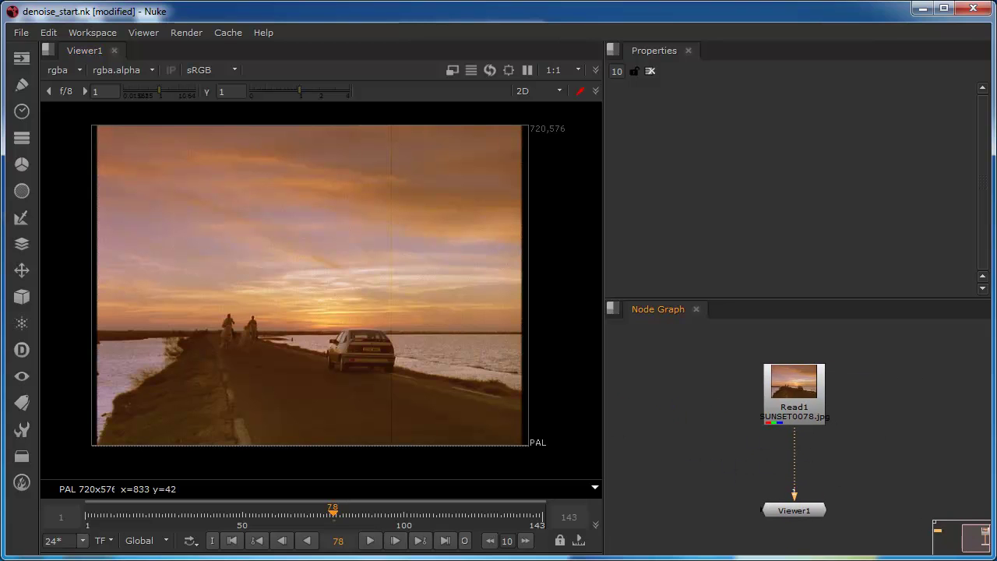
left_click(362, 272)
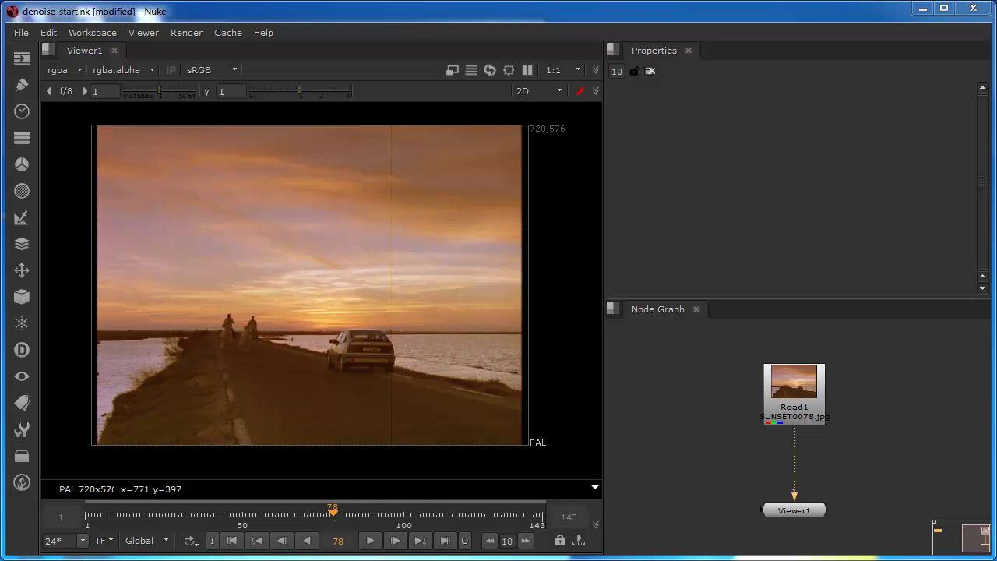
- Insert a Denoise node (Denoise2) after the Read1 sunset footage node, using the 'den' search
left_click(800, 396)
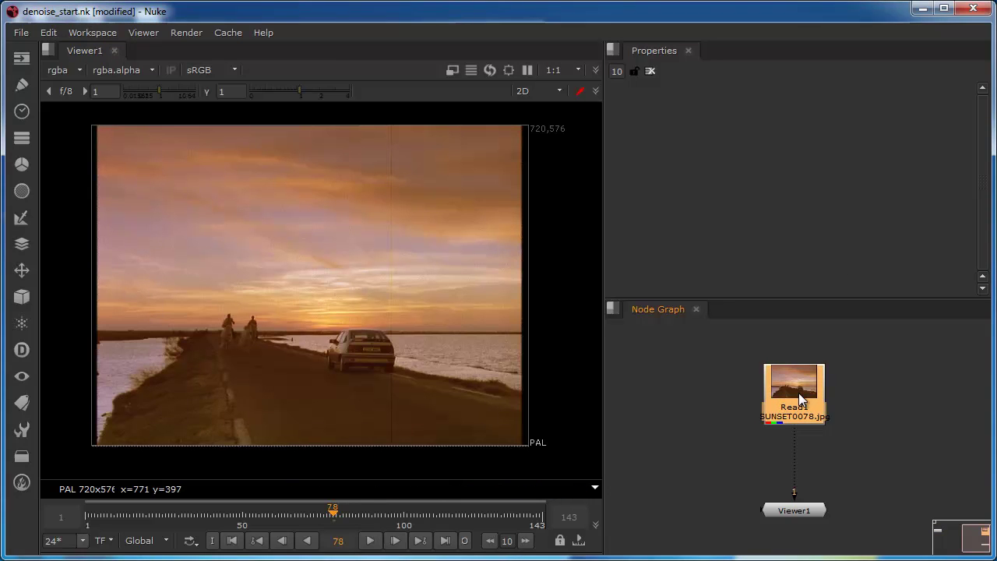
key("Tab")
type("den")
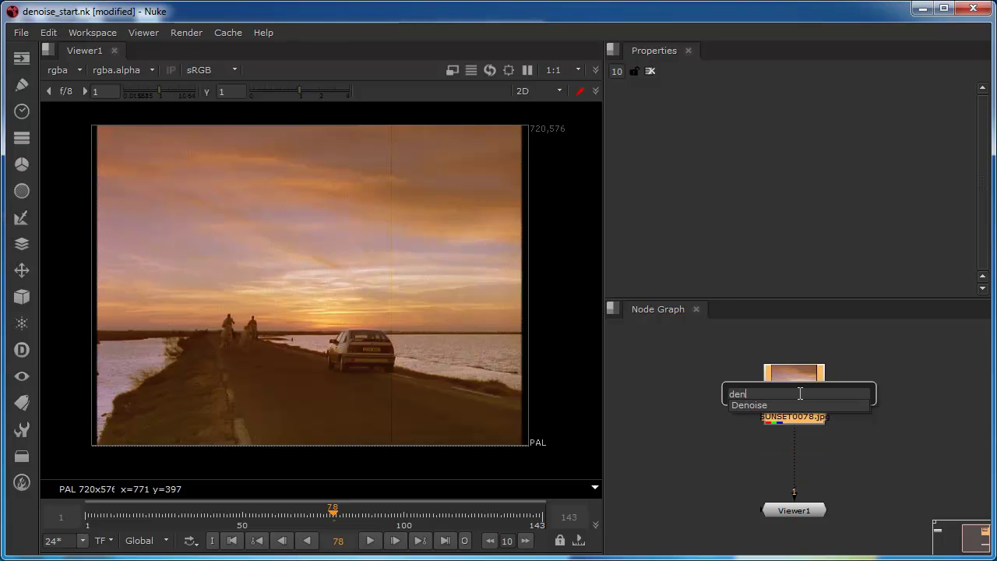
left_click(750, 404)
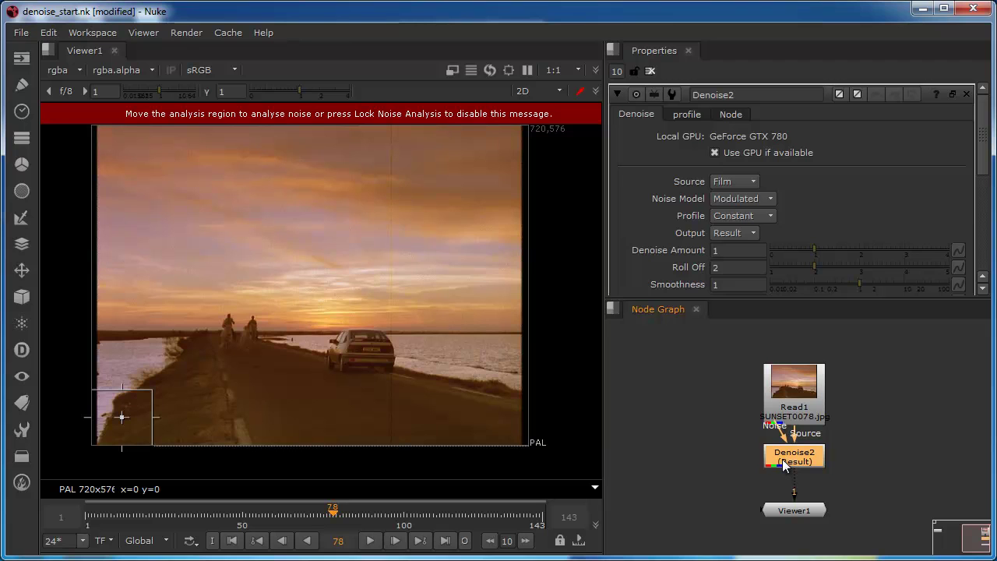
left_click_drag(782, 459, 783, 464)
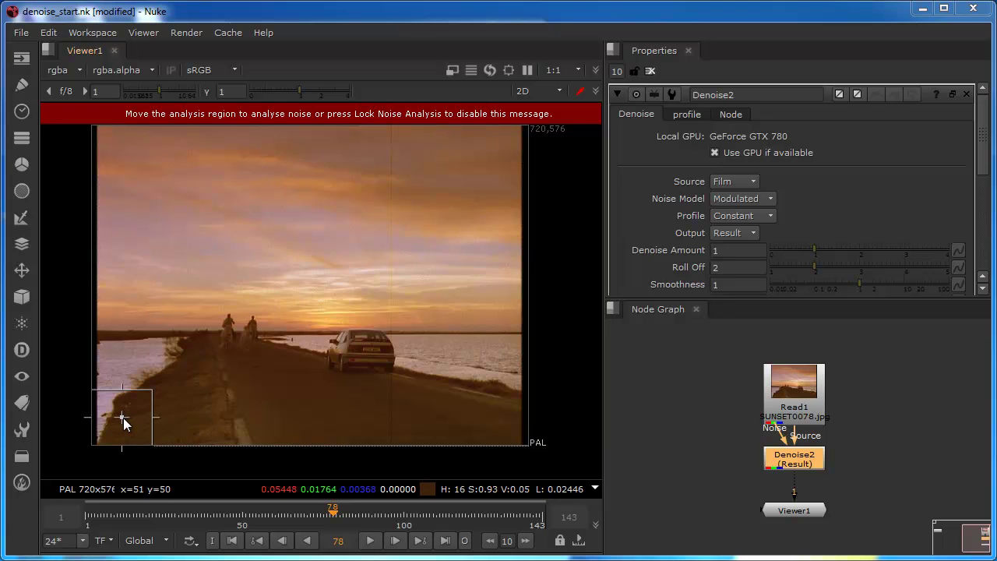
- Place the noise analysis box on the road, then toggle Denoise2 off and on, leaving it enabled
left_click_drag(122, 418, 288, 403)
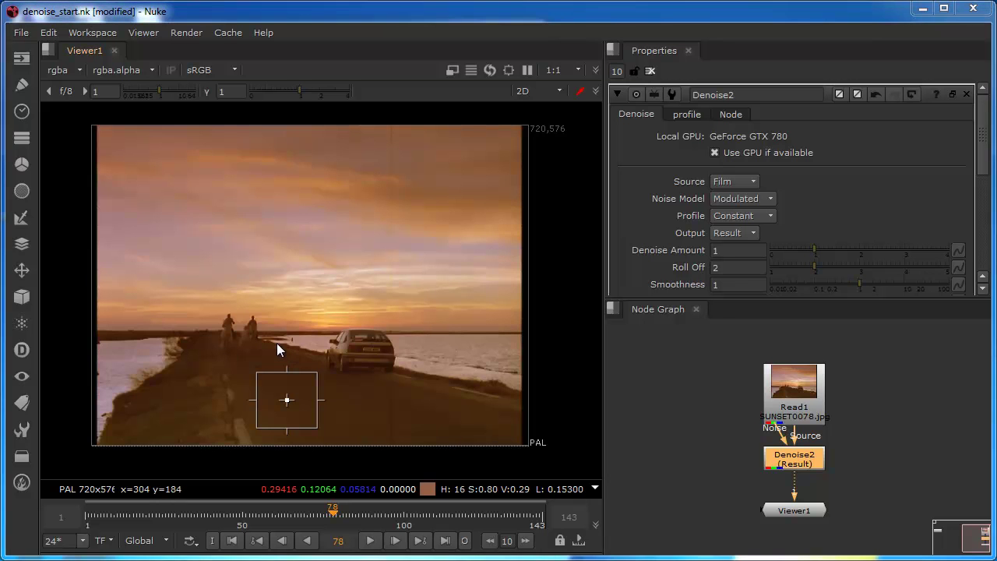
scroll(277, 342, "up", 5)
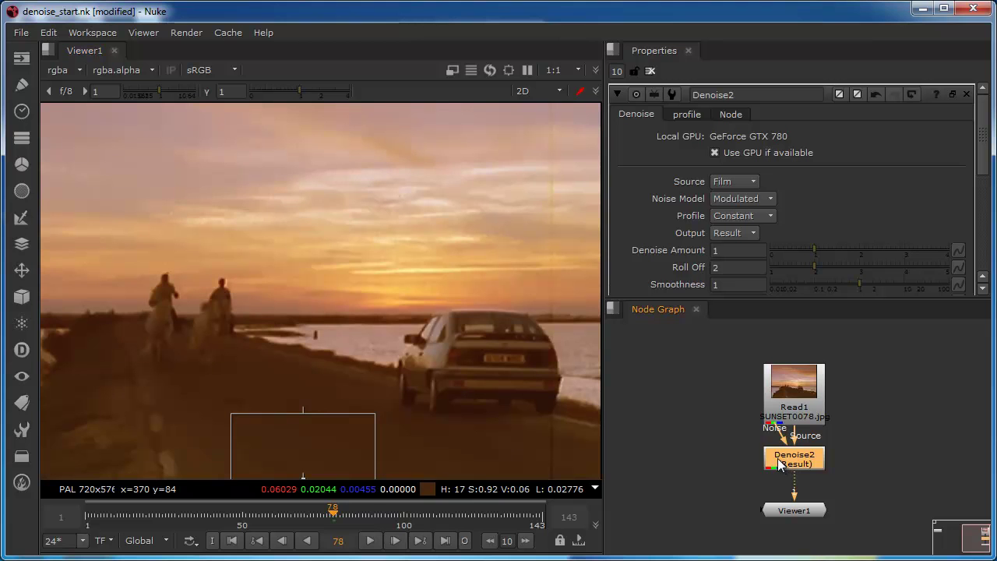
key("d")
key("d")
key("d")
key("d")
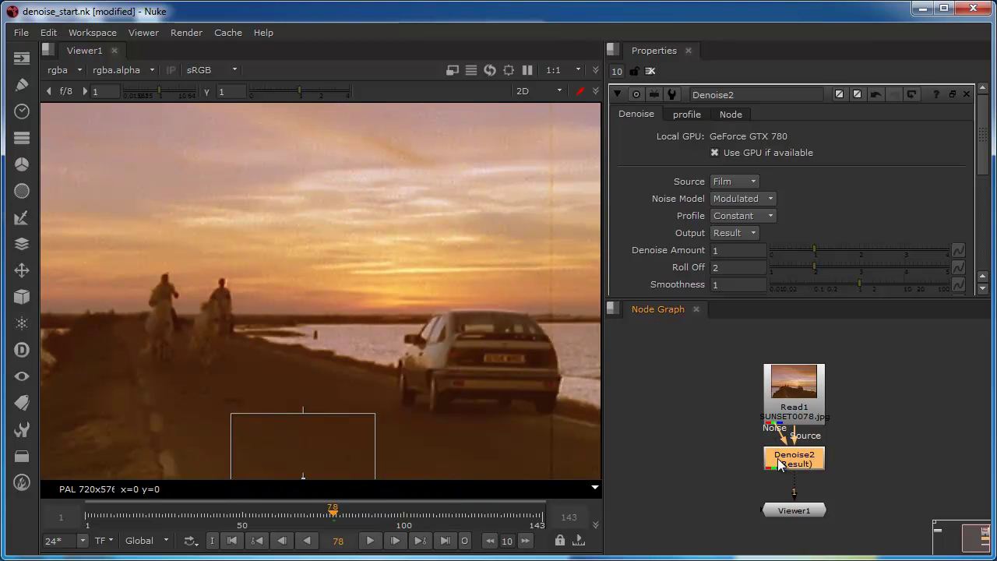
key("d")
scroll(273, 246, "up", 2)
key("d")
key("d")
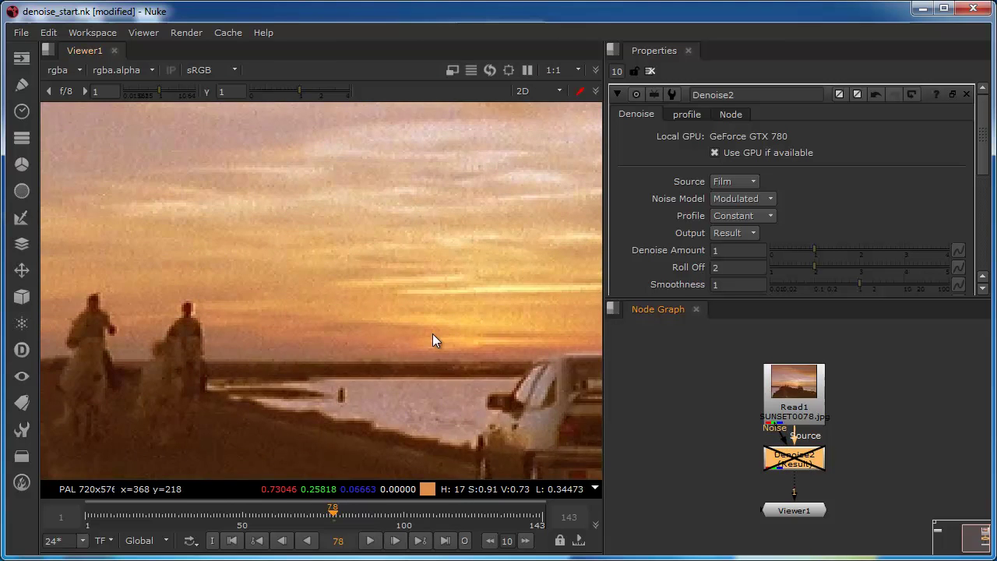
key("d")
key("d")
key("d")
key("d")
key("d")
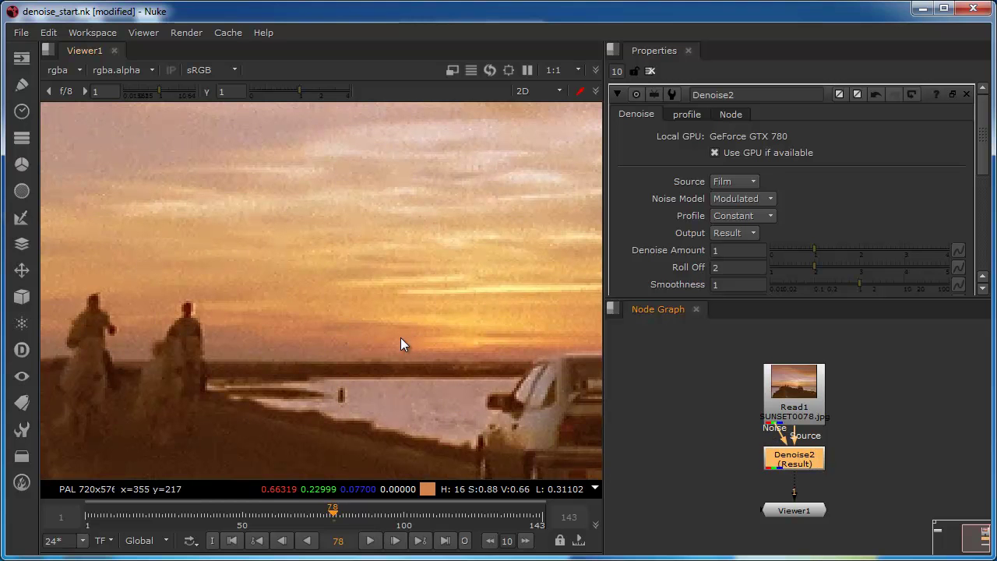
scroll(352, 366, "down", 4)
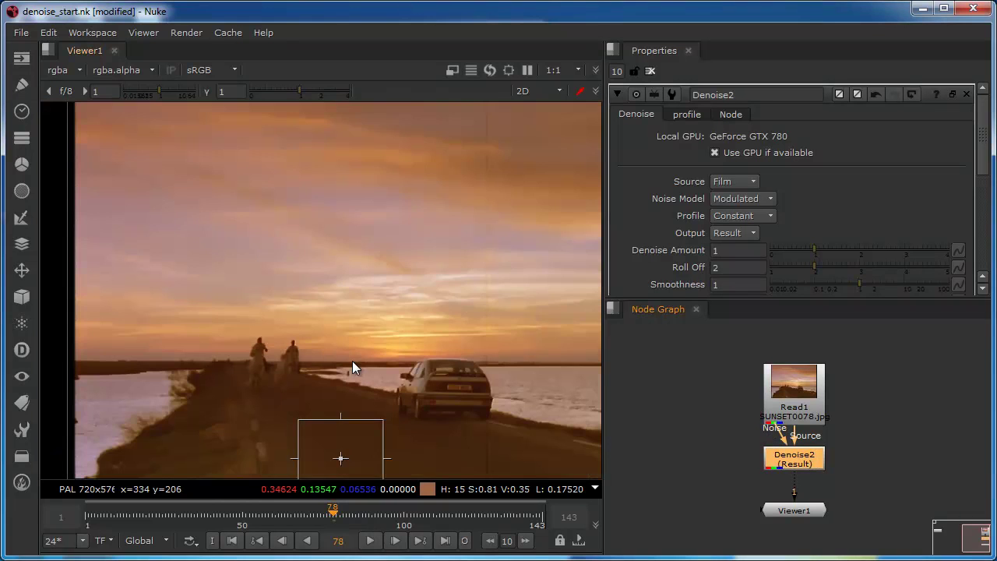
middle_click_drag(352, 361, 312, 283)
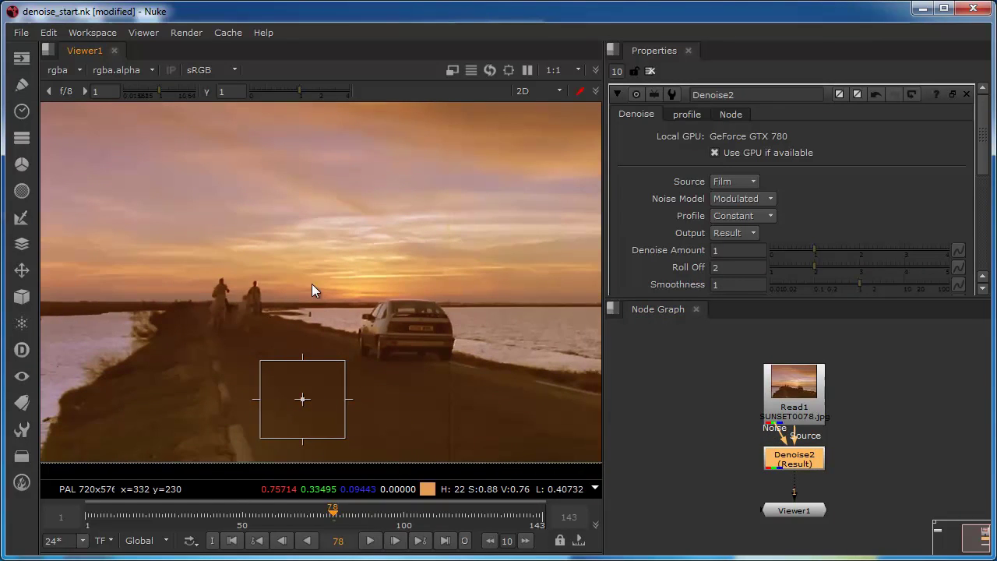
- Play the clip with Denoise2 bypassed then re-enabled, stopping at frame 67
left_click(370, 540)
scroll(330, 291, "up", 2)
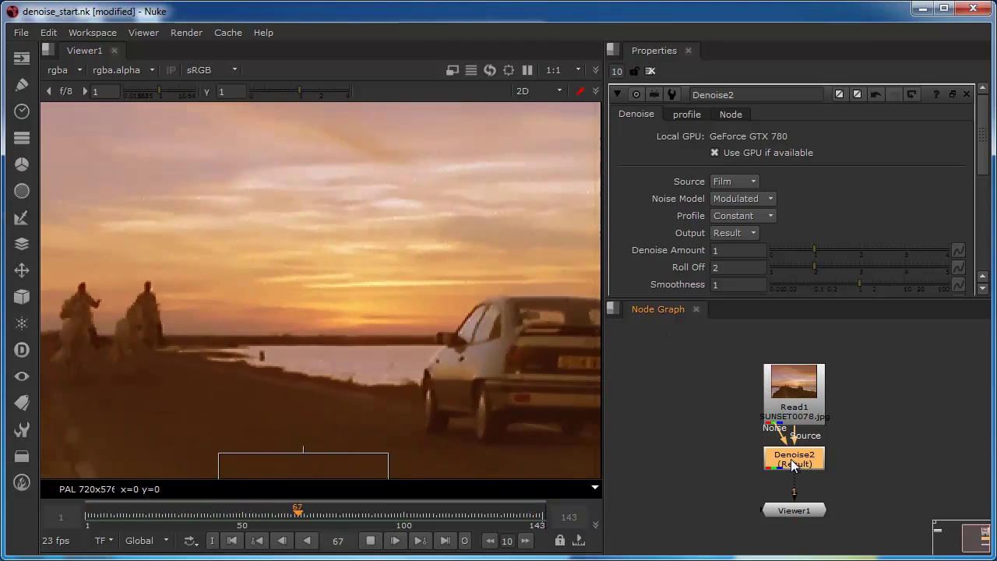
key("d")
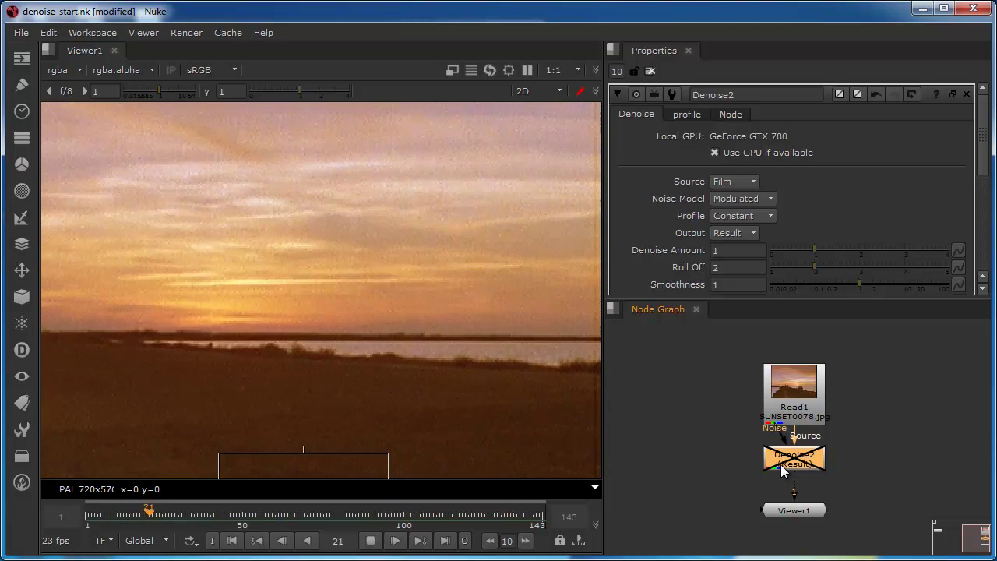
key("d")
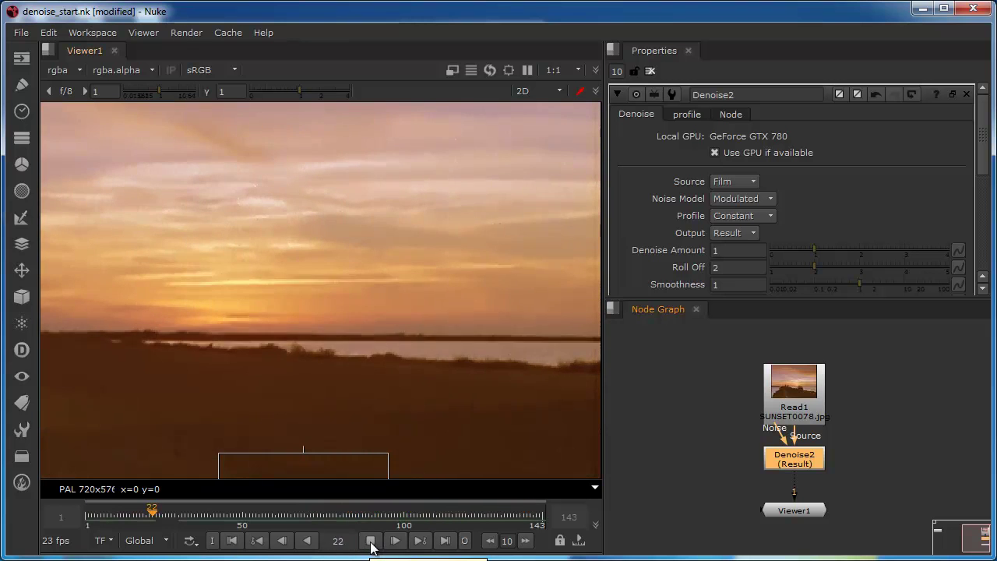
left_click(370, 542)
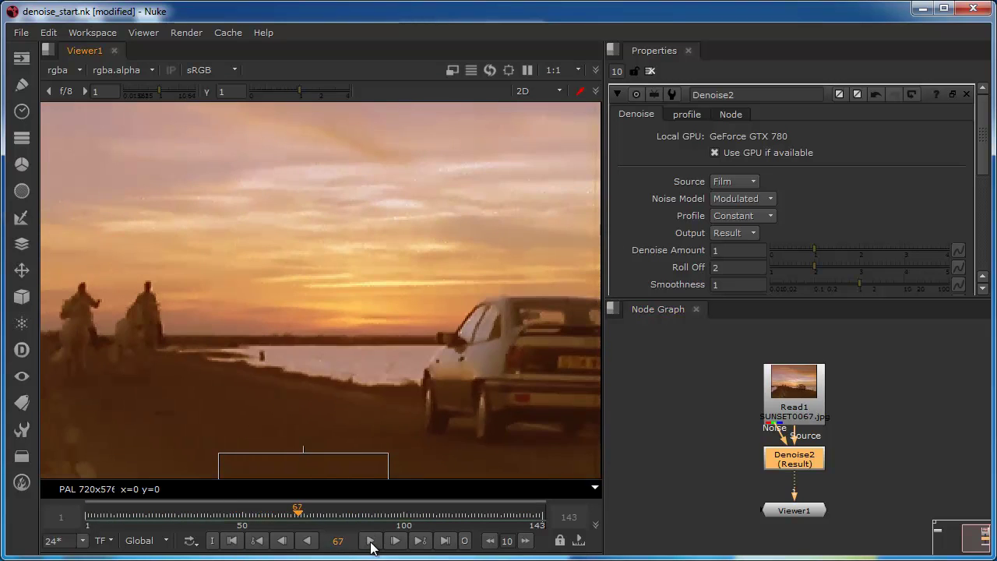
- Go to frame 78, reframe the viewer, and keep the Denoise Source set to Film
left_click_drag(297, 514, 331, 523)
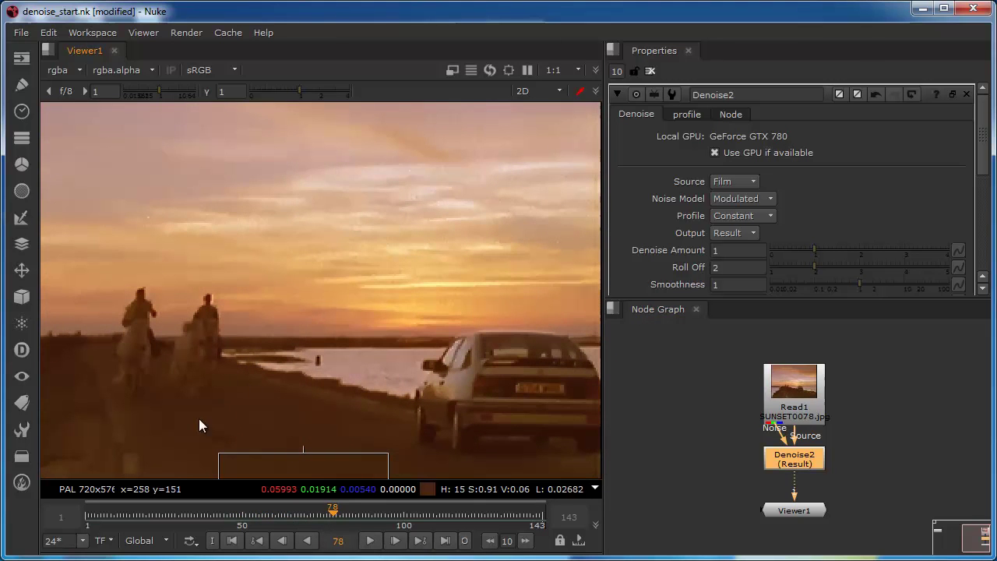
key("Right")
middle_click_drag(318, 371, 322, 270)
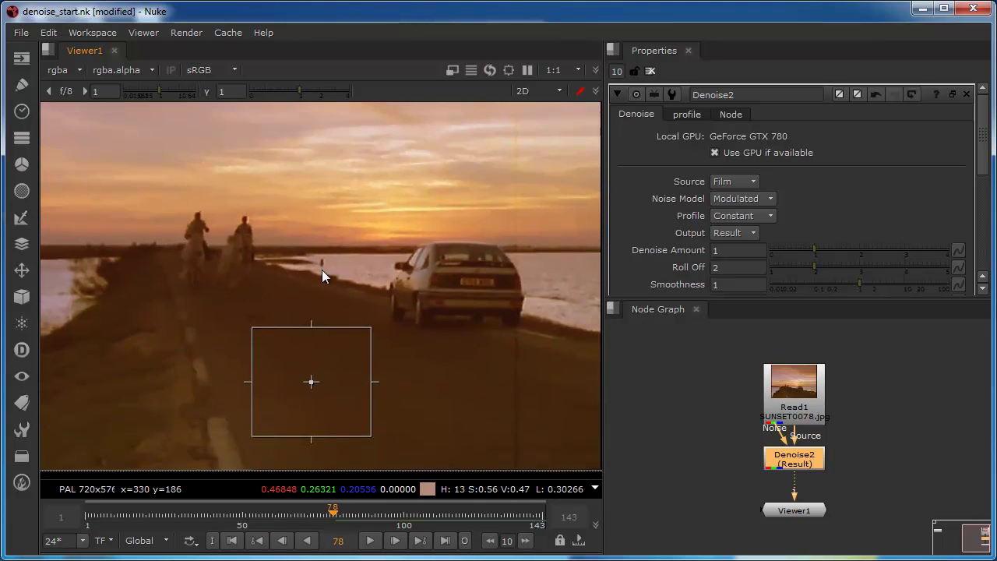
scroll(312, 270, "down", 2)
scroll(312, 270, "up", 3)
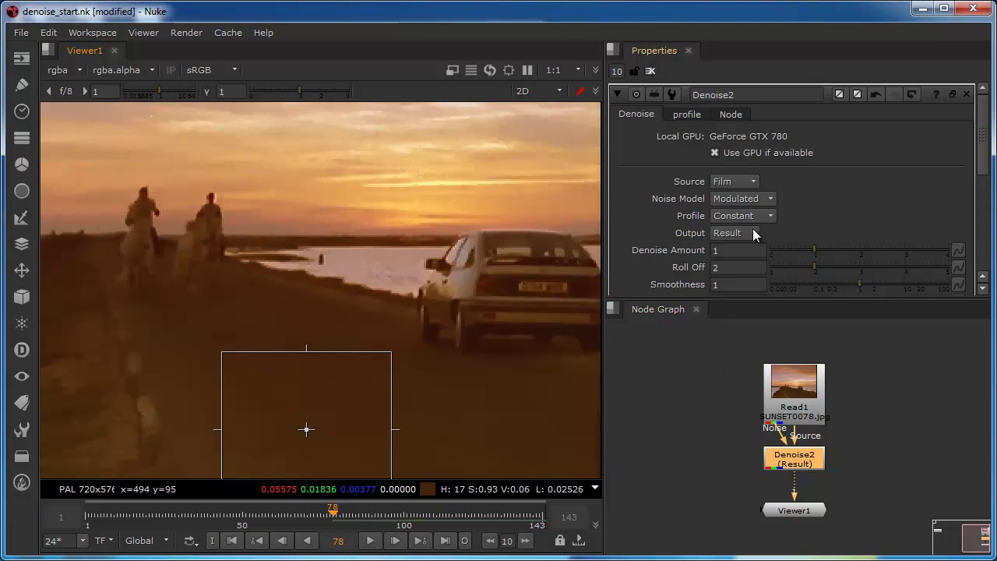
left_click(736, 184)
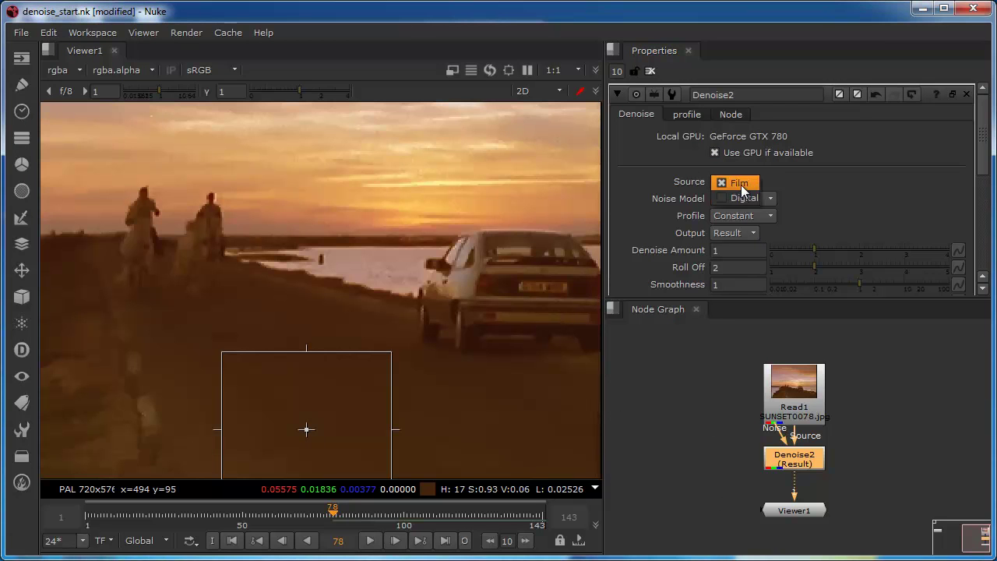
left_click(741, 185)
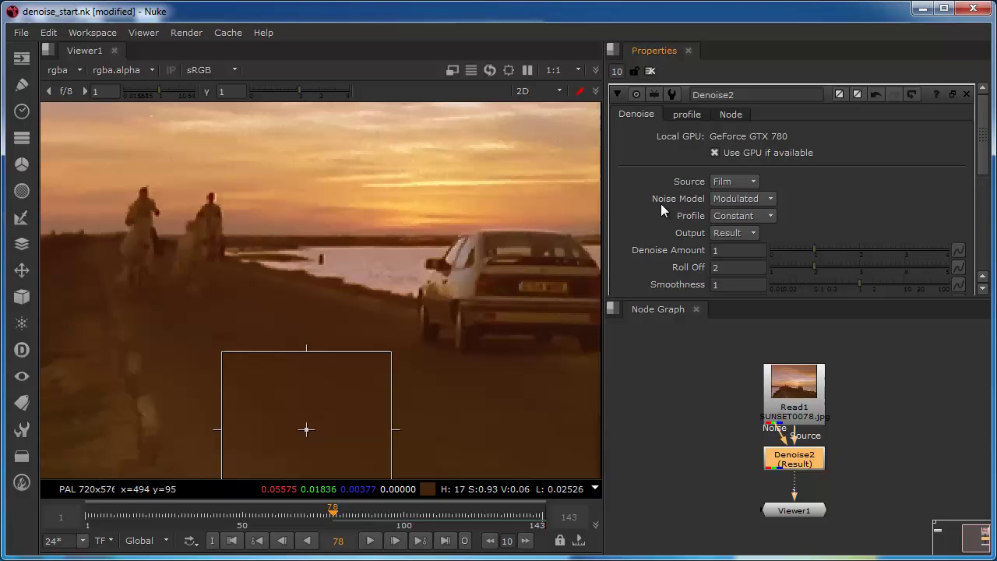
mouse_move(767, 197)
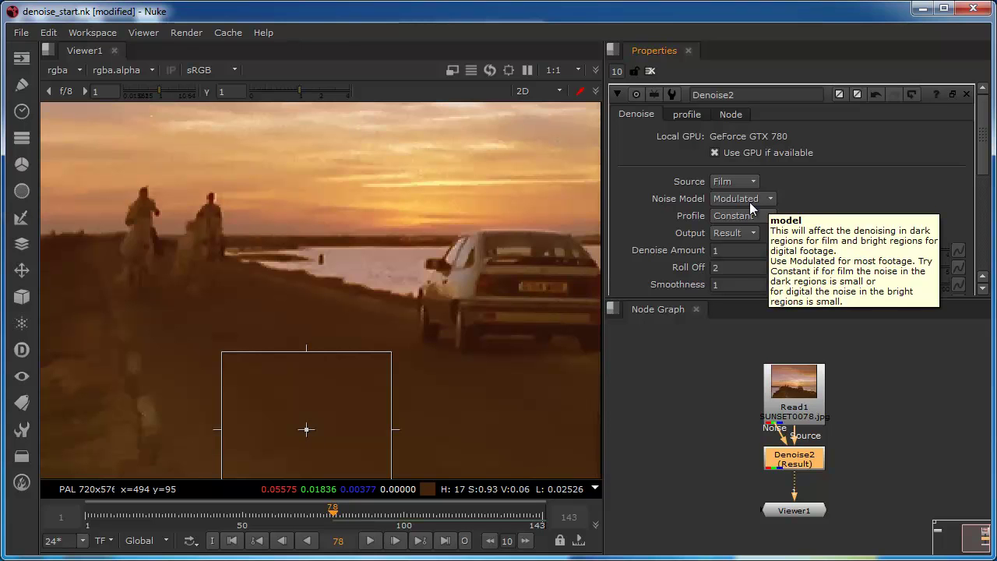
left_click(760, 198)
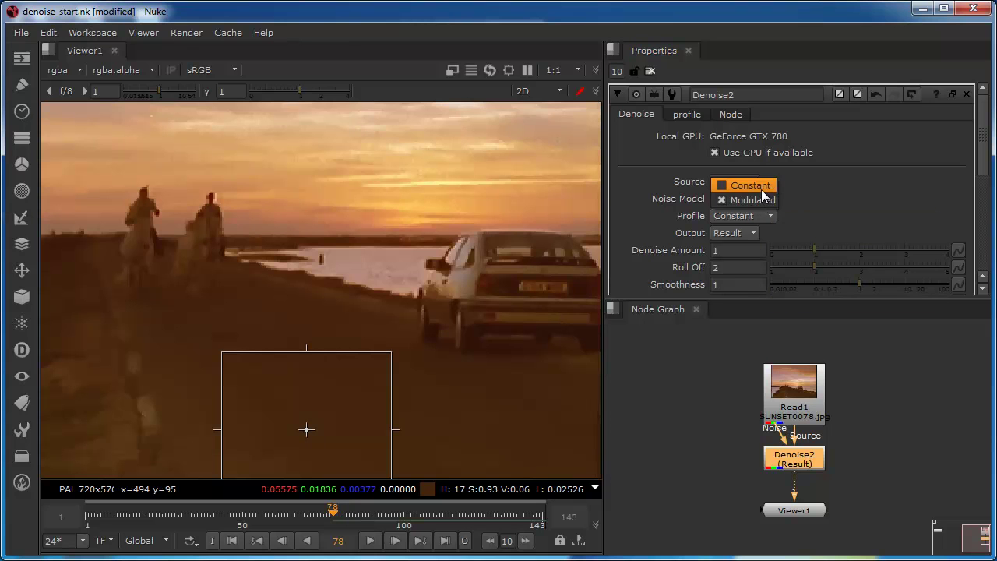
left_click(762, 199)
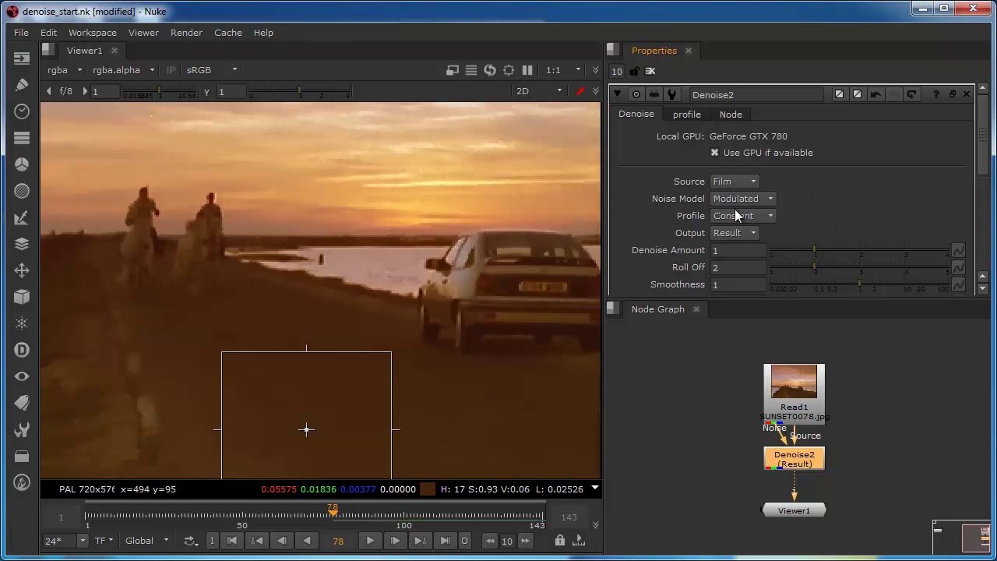
mouse_move(737, 199)
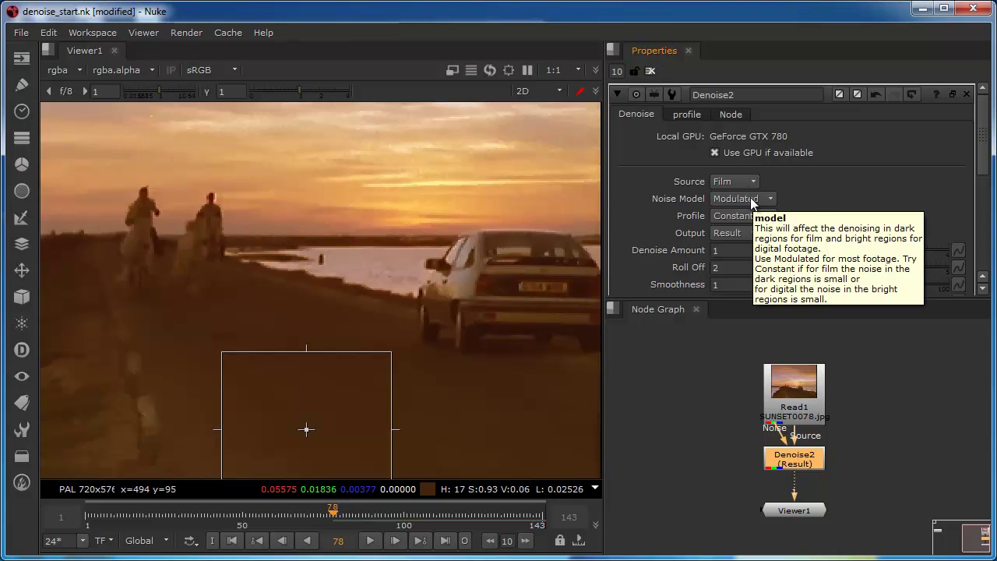
left_click(750, 203)
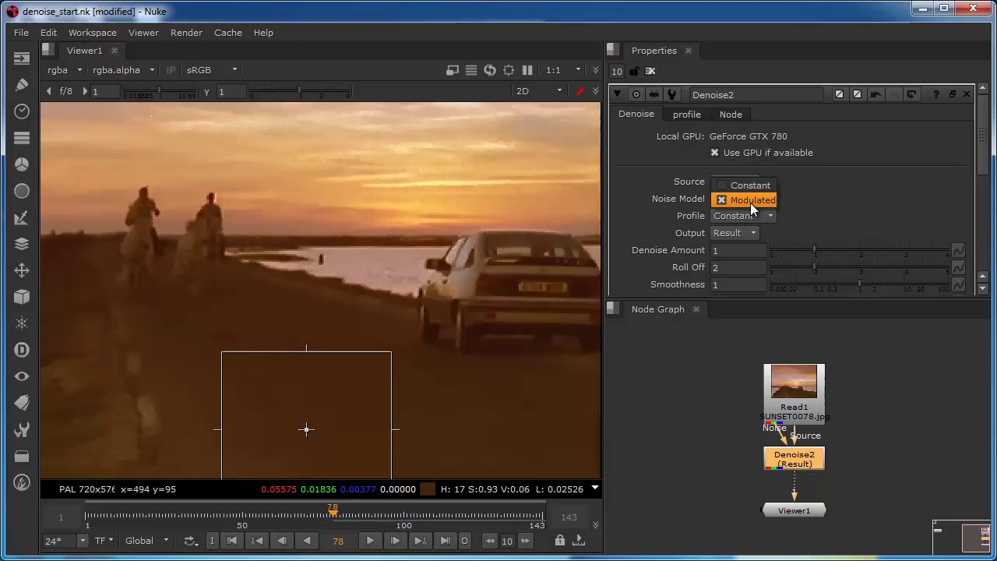
left_click(750, 202)
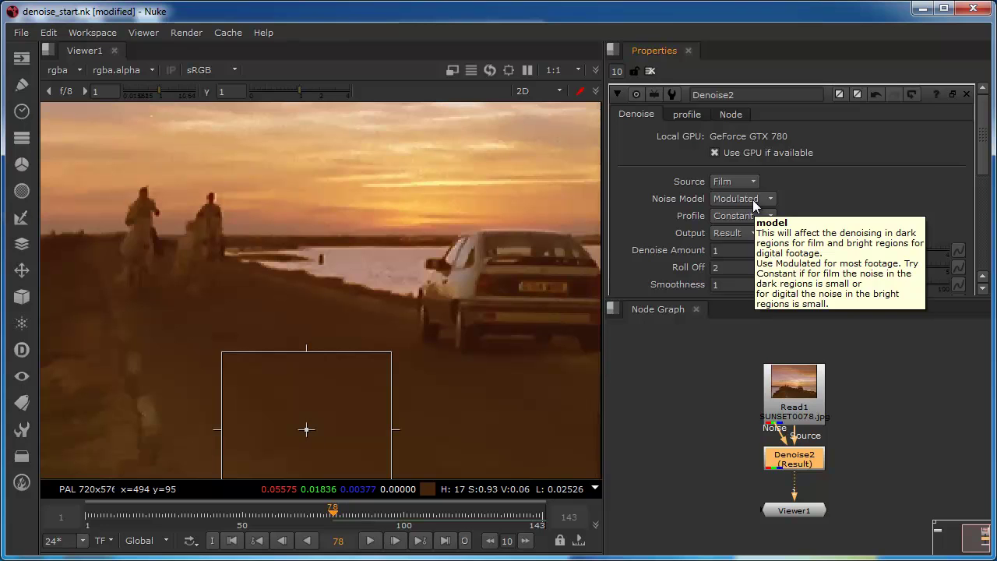
left_click(752, 199)
left_click(753, 200)
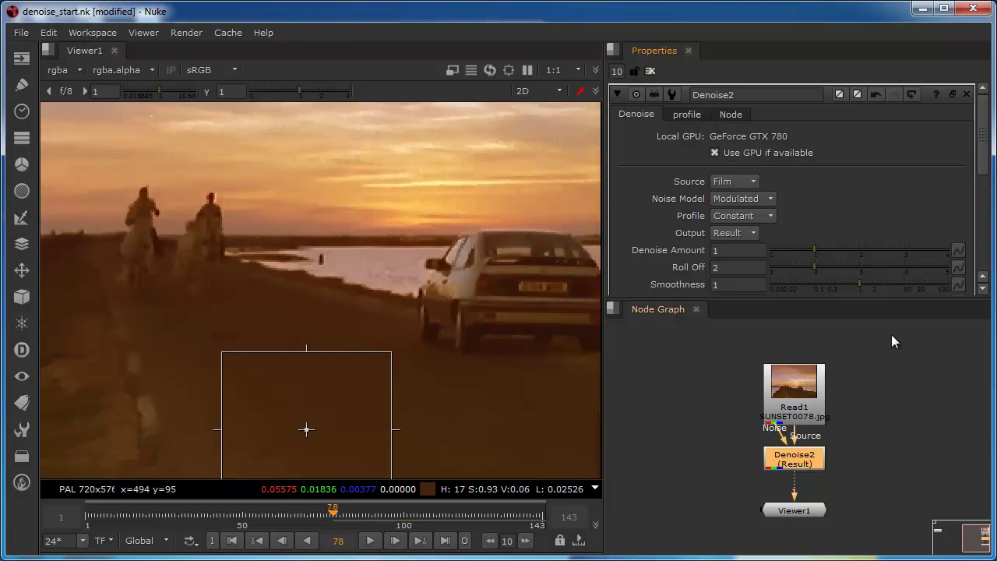
- Enlarge the Properties panel to show Sharpen, Luminance Blend, Chrominance Blend and the analysis options
left_click_drag(896, 298, 903, 418)
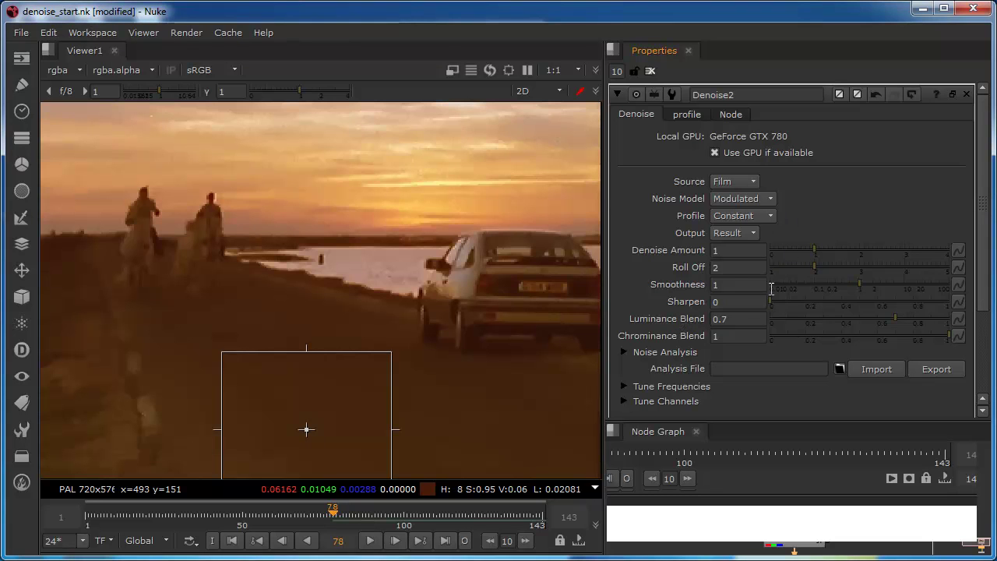
mouse_move(757, 333)
double_click(739, 320)
type("20")
key("Return")
key("Left")
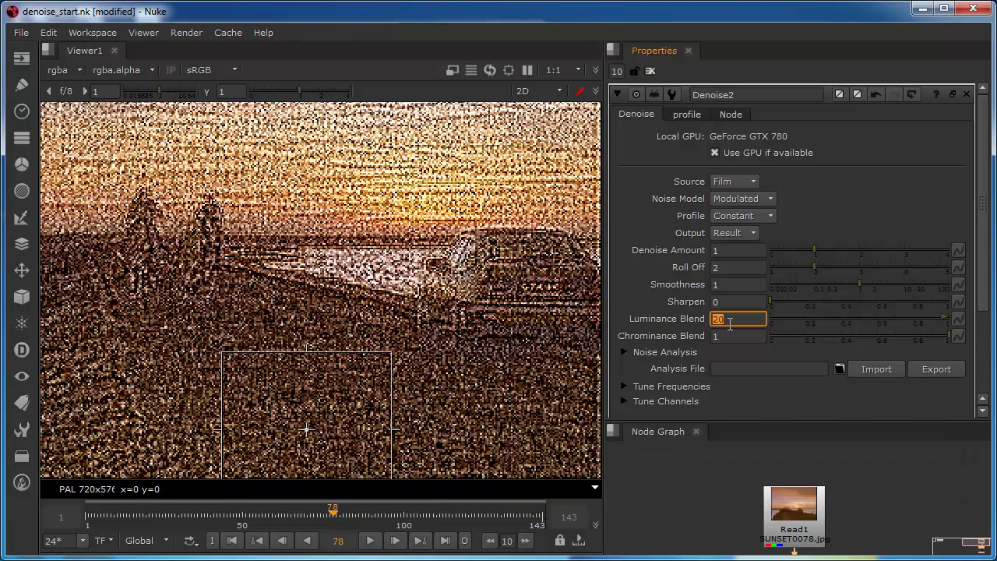
key("Right")
key("Down")
key("Return")
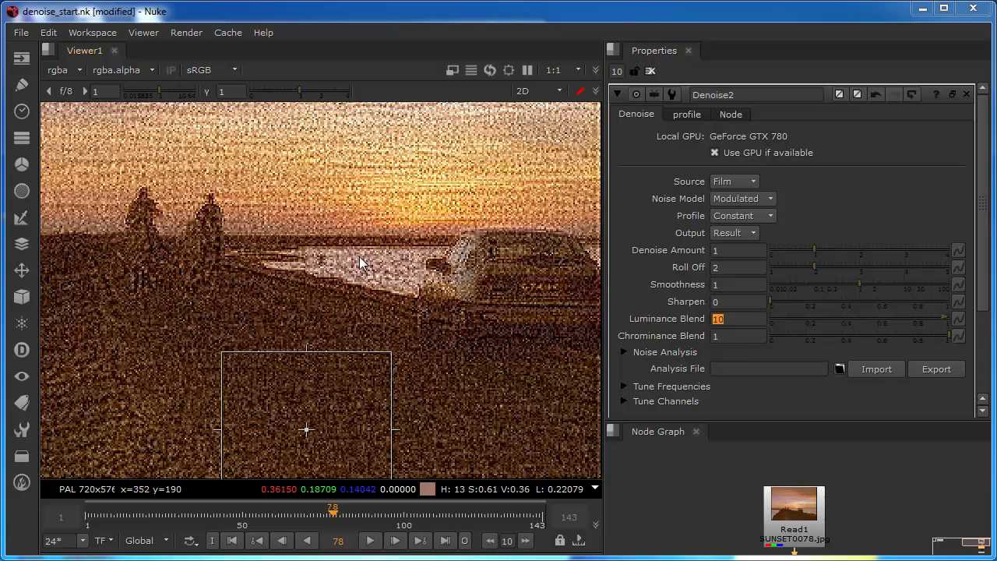
left_click(738, 320)
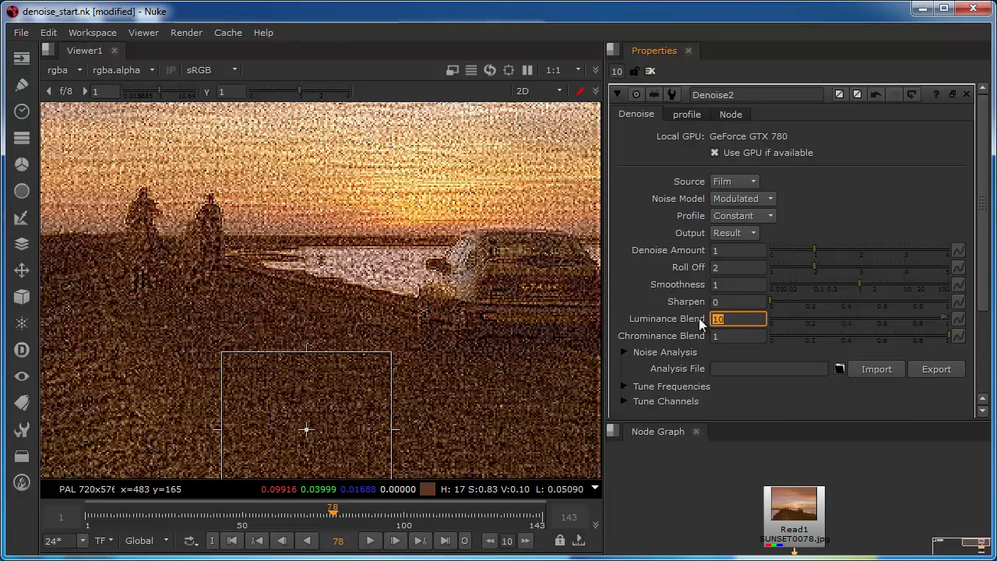
type(".7")
key("Return")
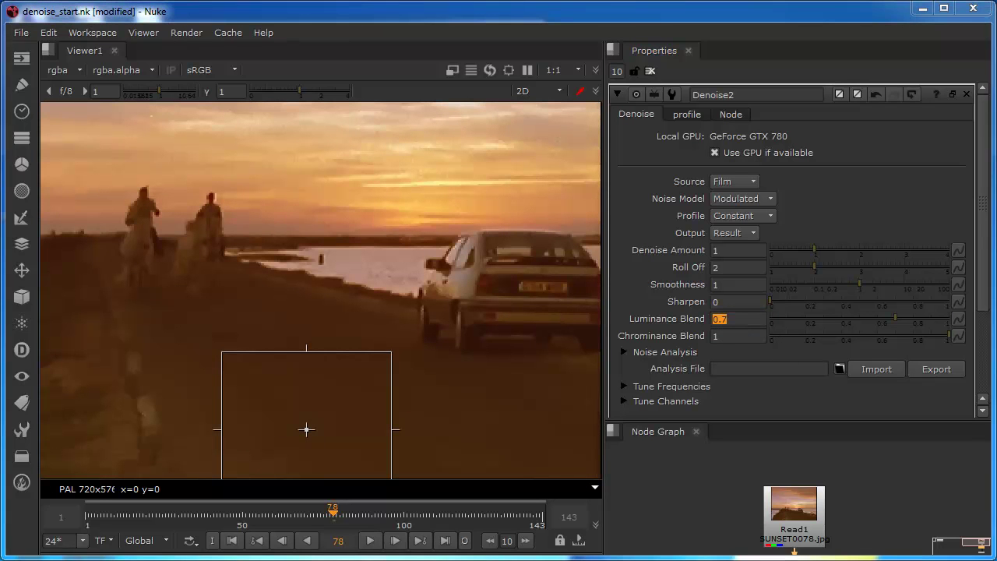
left_click(714, 302)
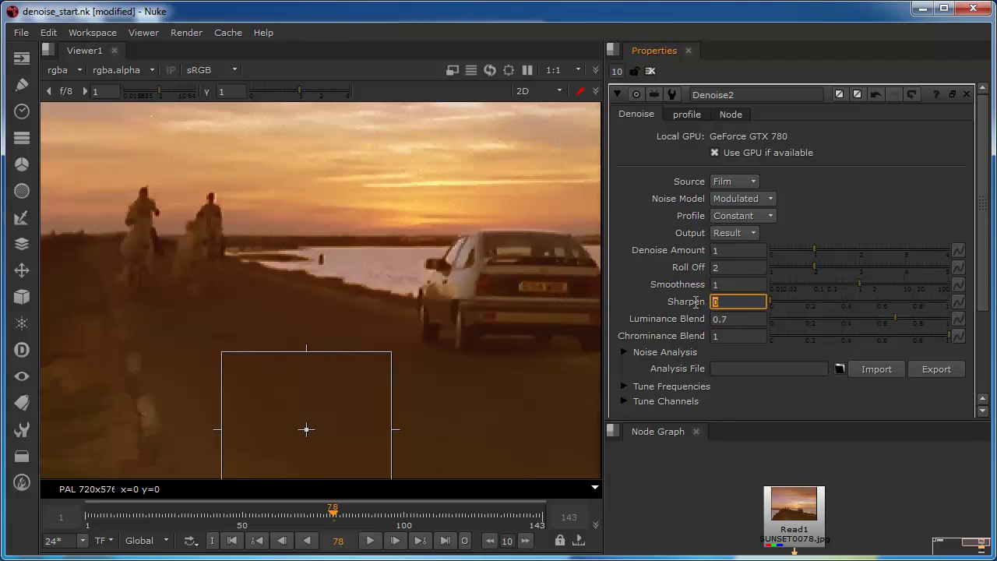
type("100")
key("Return")
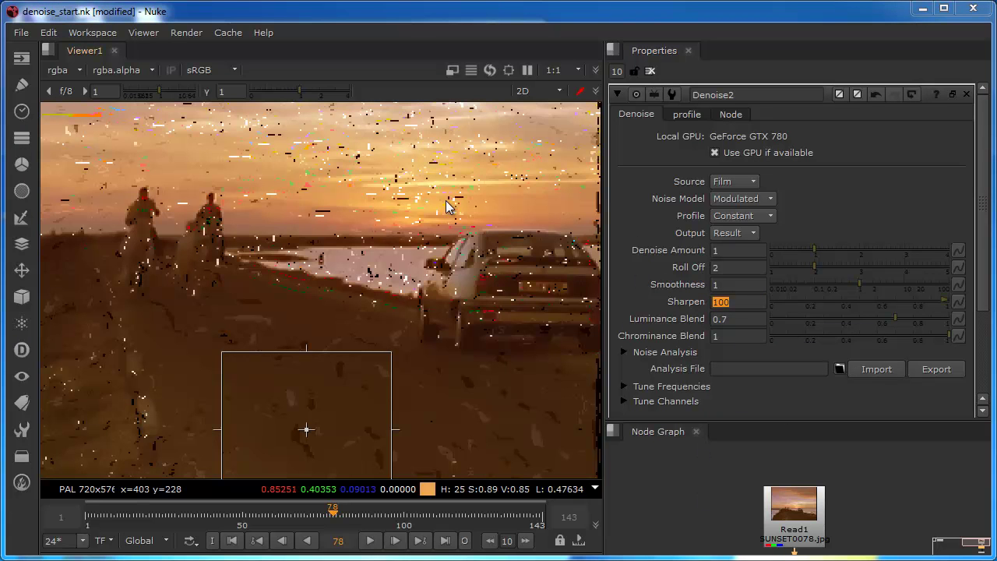
right_click(694, 302)
left_click(684, 309)
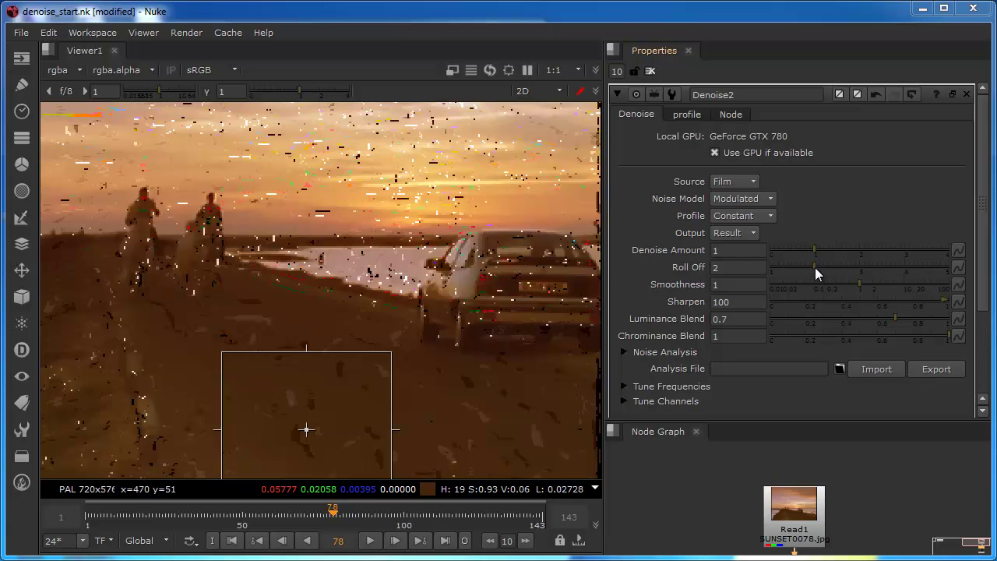
- Drag Roll Off to 2.04 and raise Denoise Amount to about 1.24
left_click_drag(815, 267, 850, 270)
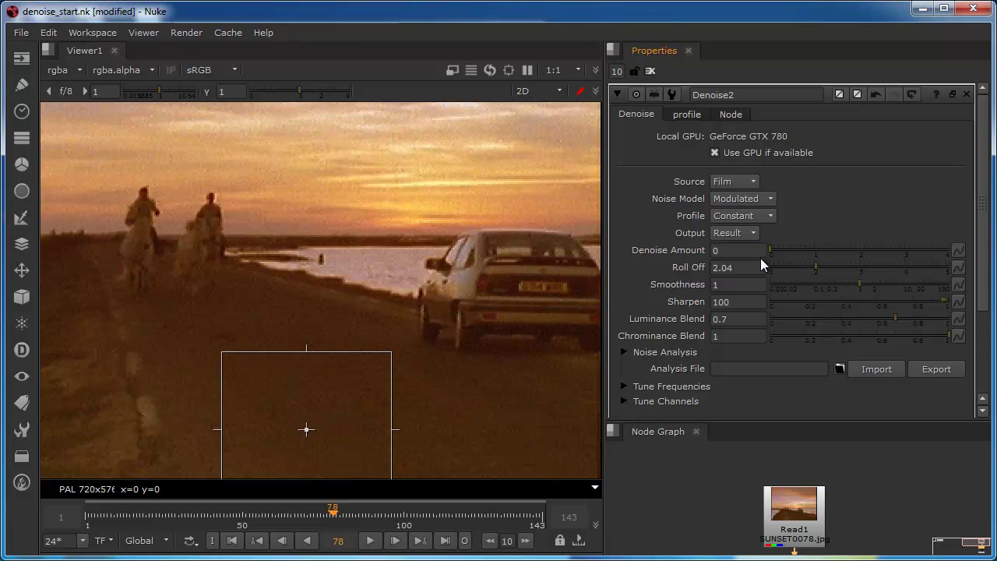
left_click_drag(761, 261, 825, 252)
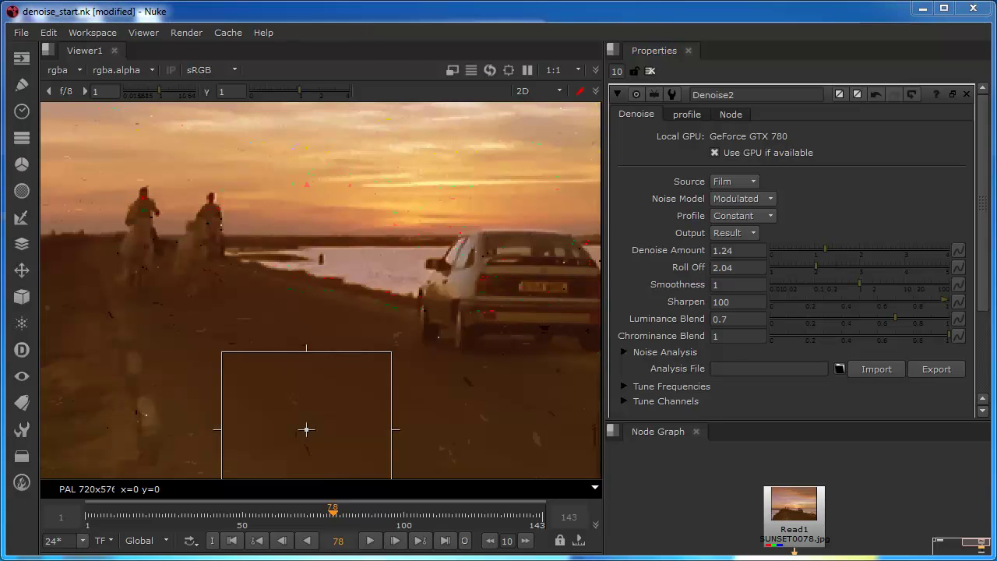
- Enter Roll Off 2 and Denoise Amount 1.2 in Denoise2
left_click(752, 267)
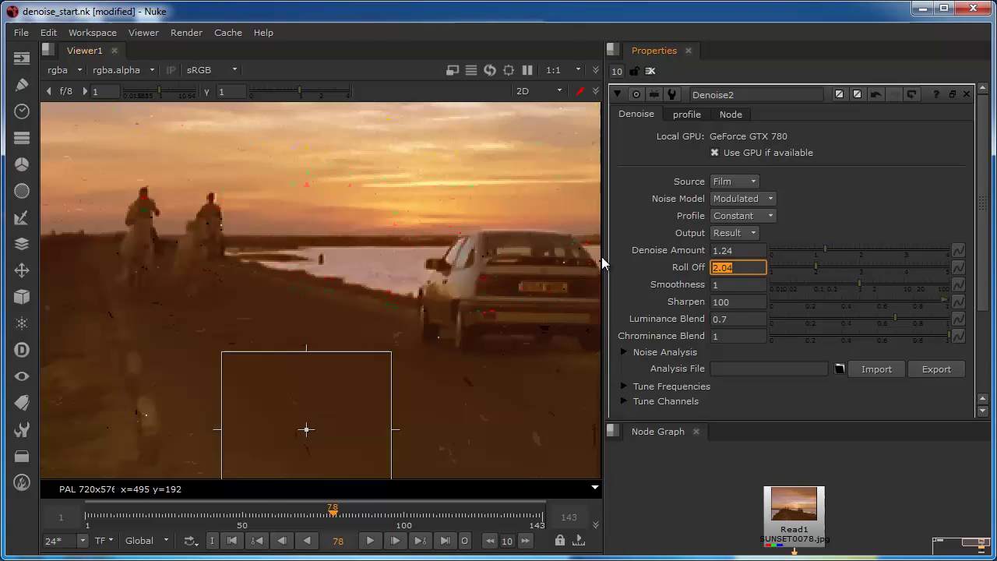
type("2")
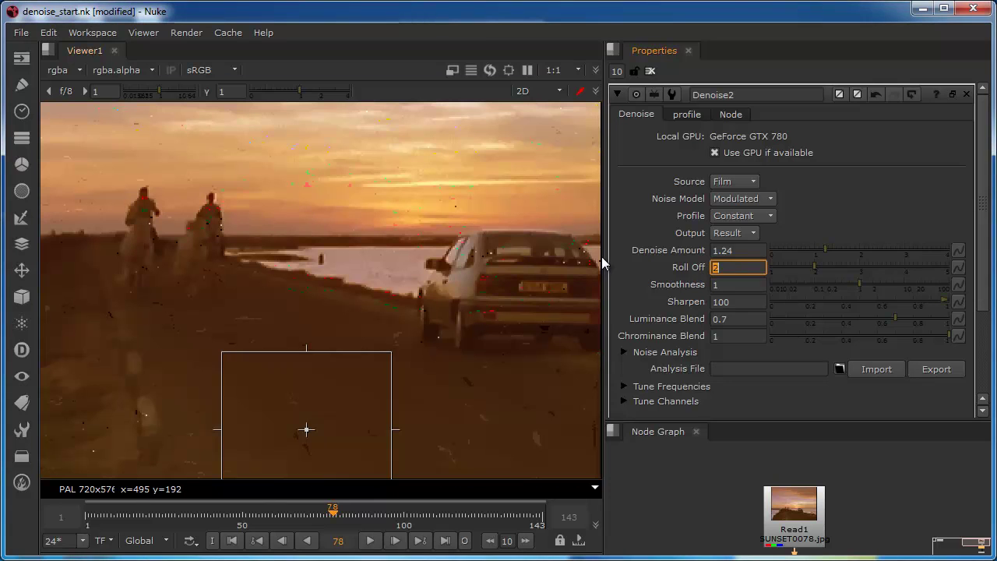
left_click(712, 251)
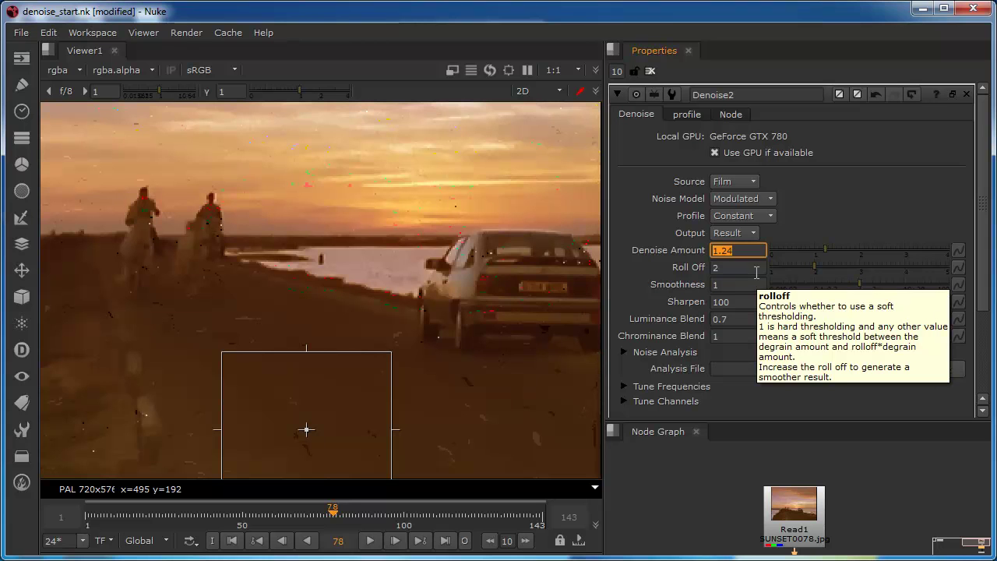
type("1.2")
key("Return")
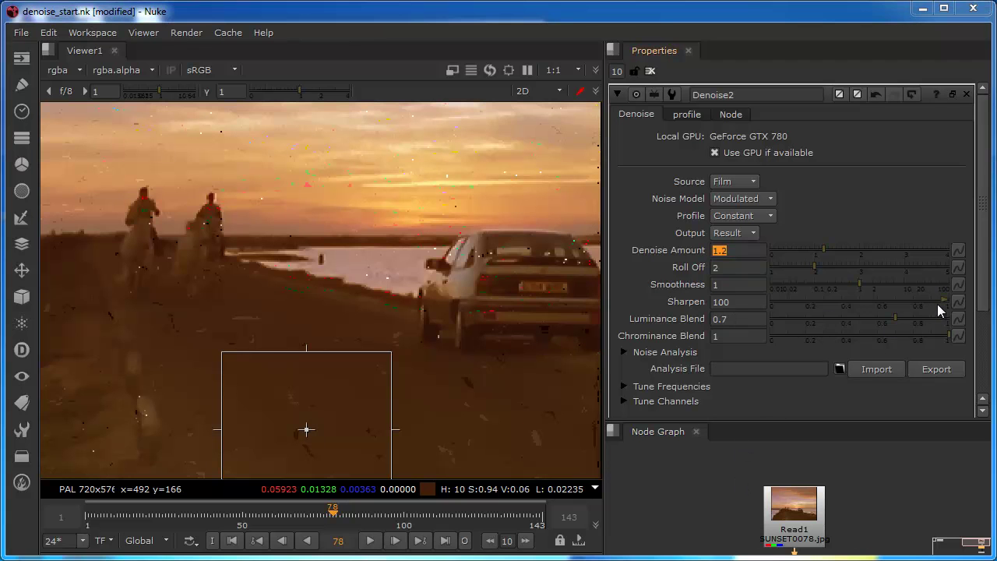
- Lower Sharpen to 0.2 and raise Roll Off to 2.3
left_click_drag(937, 303, 804, 310)
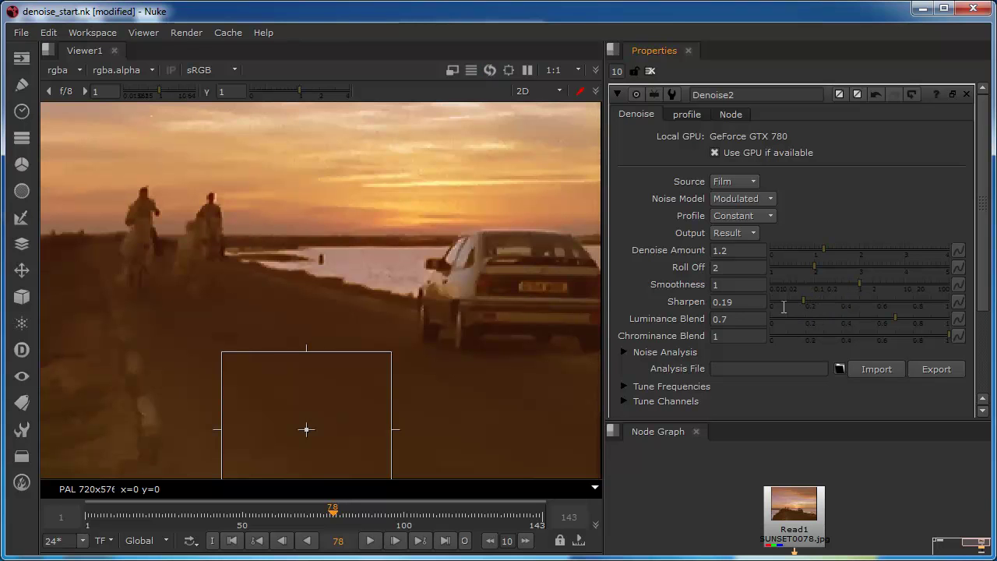
double_click(726, 302)
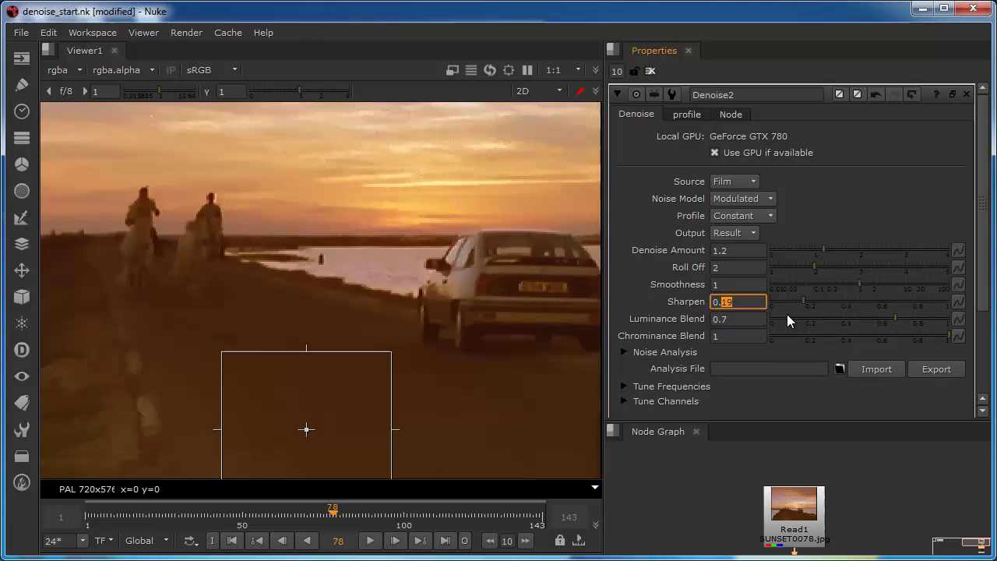
type("2")
key("Return")
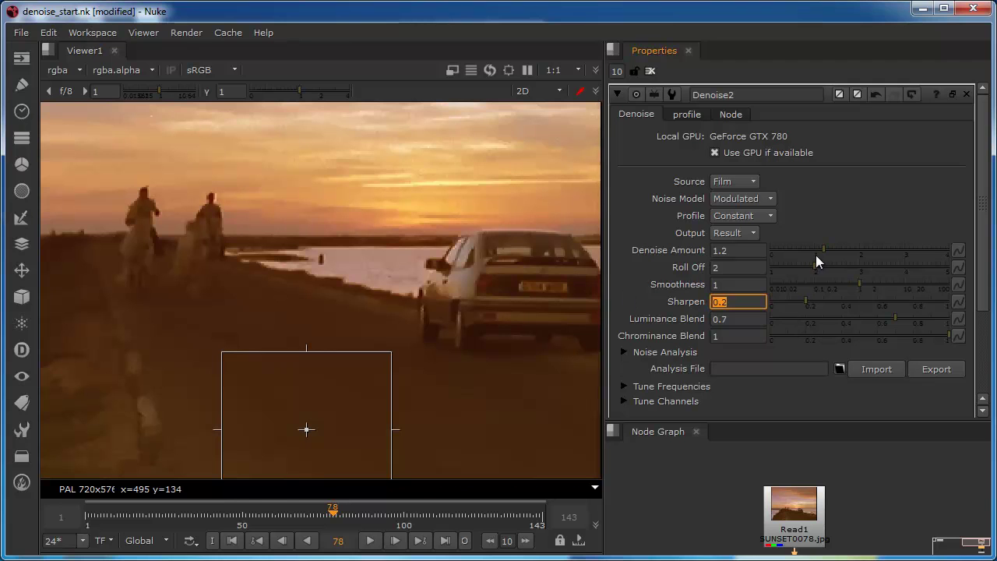
mouse_move(814, 267)
left_mouse_down()
mouse_move(841, 267)
mouse_move(828, 267)
left_mouse_up()
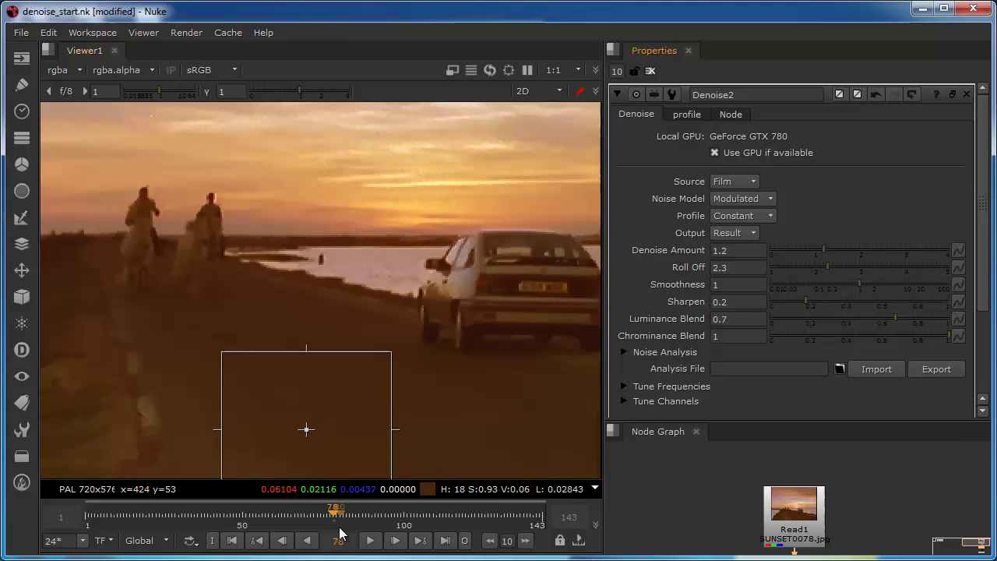
- Play the clip, toggling Denoise2 off and back on to compare, stopping at frame 106
left_click(371, 542)
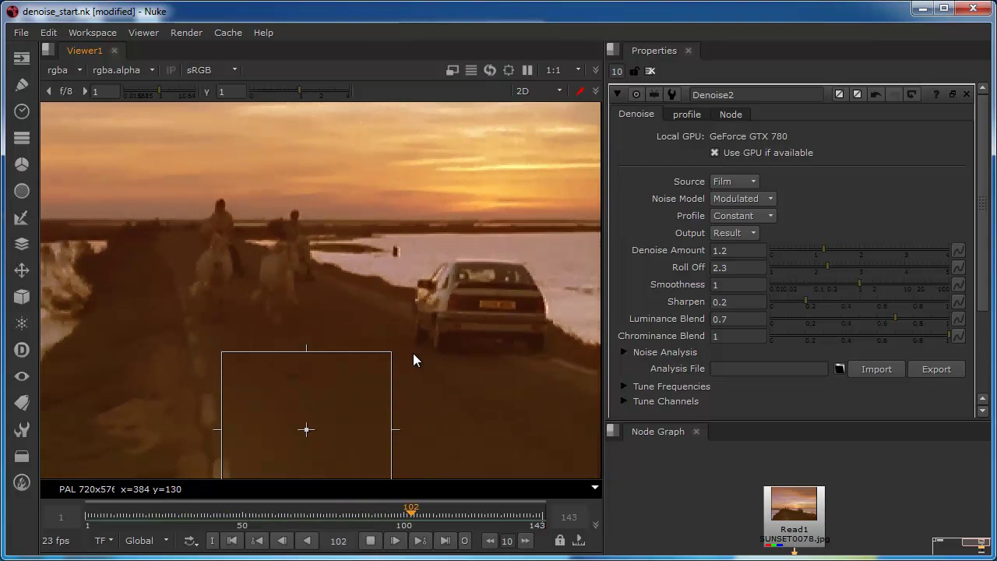
key("f")
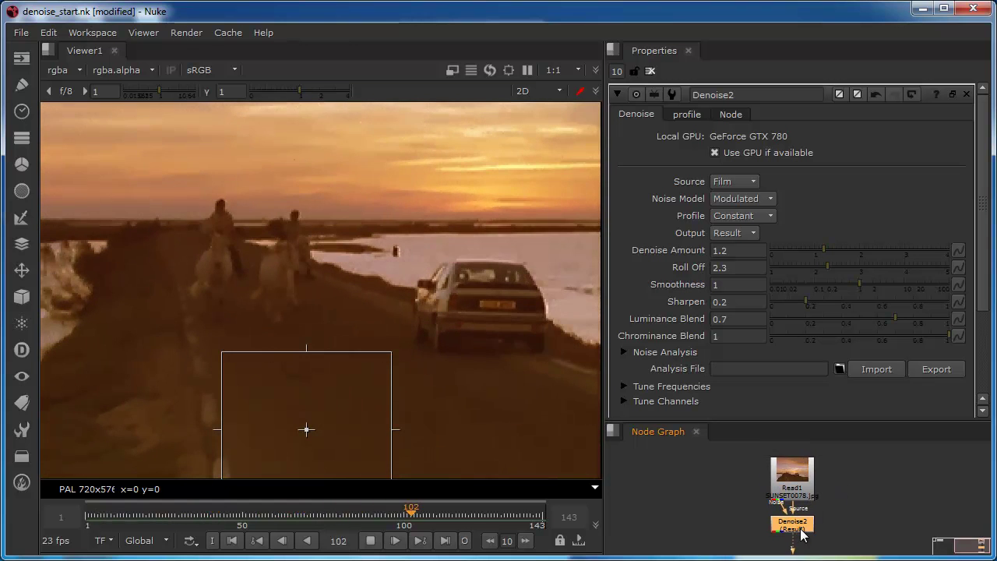
key("d")
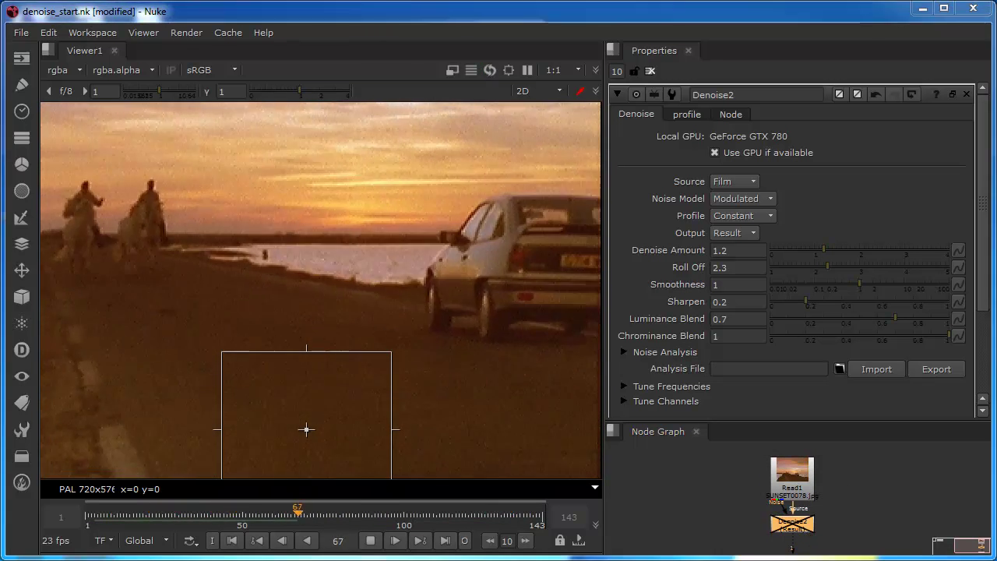
left_click(370, 540)
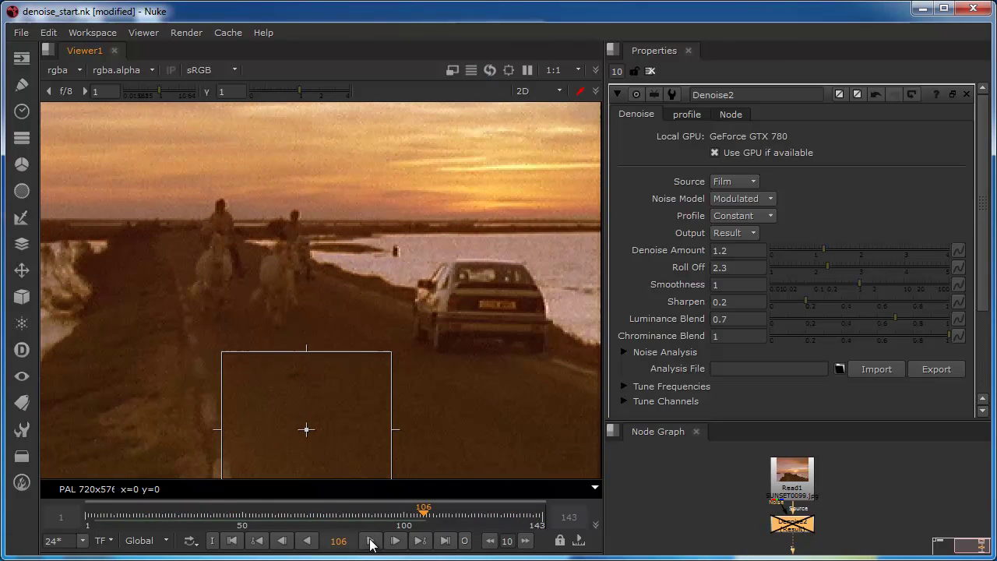
left_click(793, 526)
key("d")
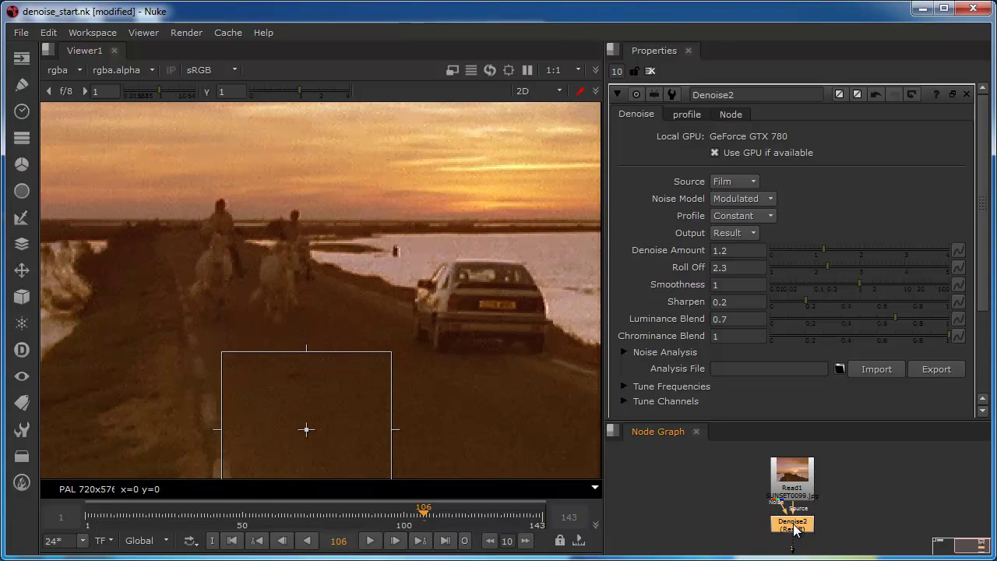
key("d")
key("d")
key("d")
key("d")
key("d")
key("d")
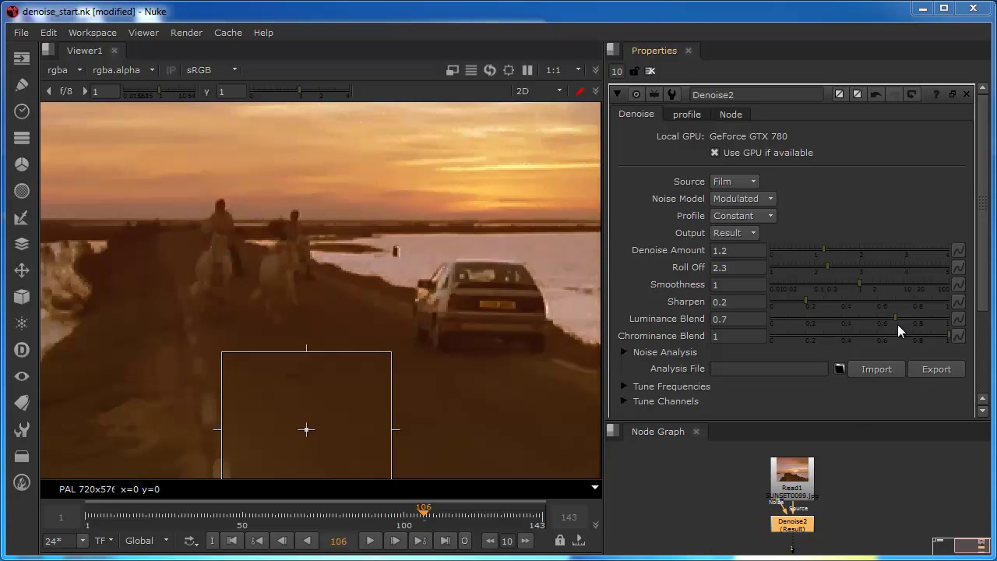
left_click_drag(982, 241, 981, 307)
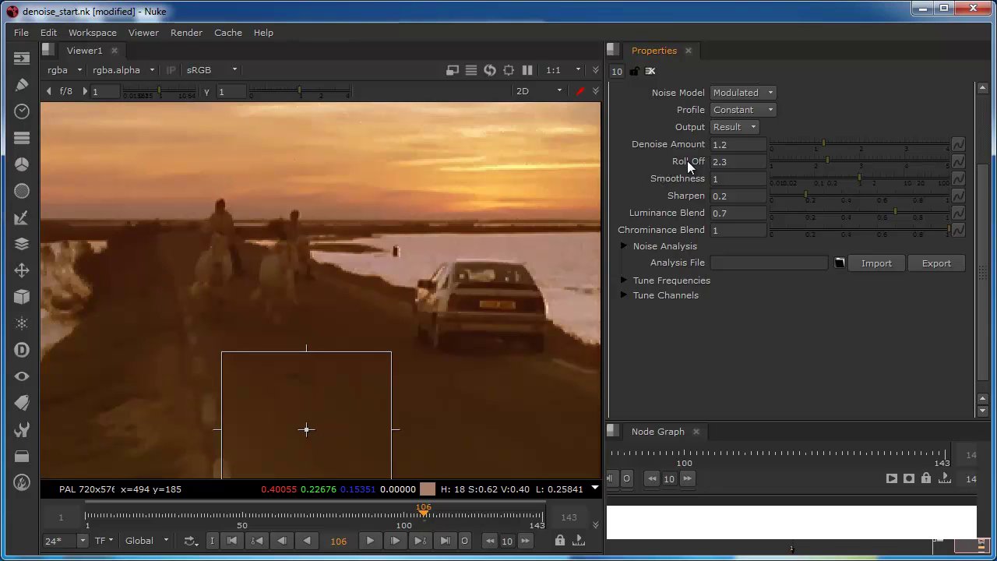
left_click(624, 281)
left_click(624, 280)
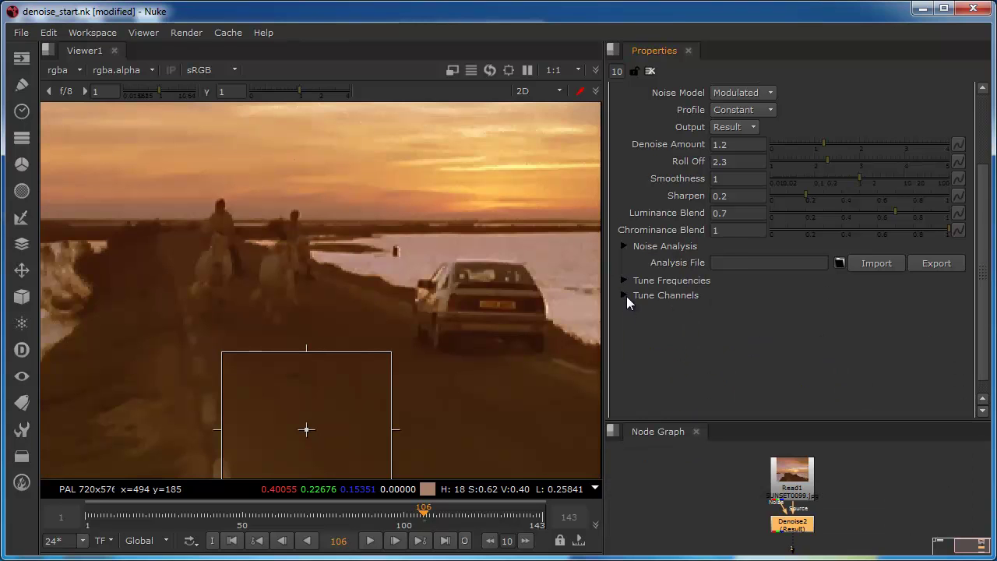
left_click(623, 296)
left_click(623, 296)
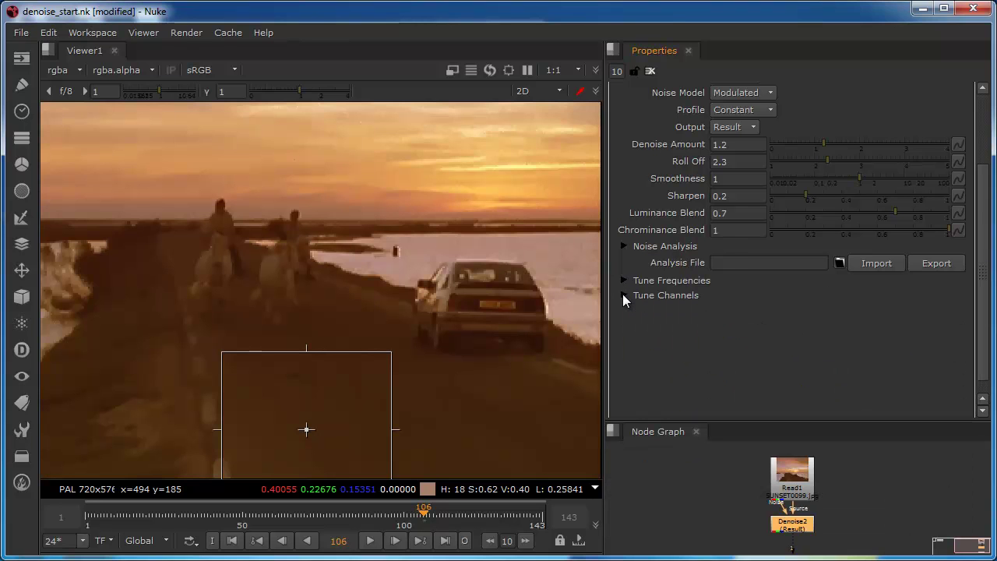